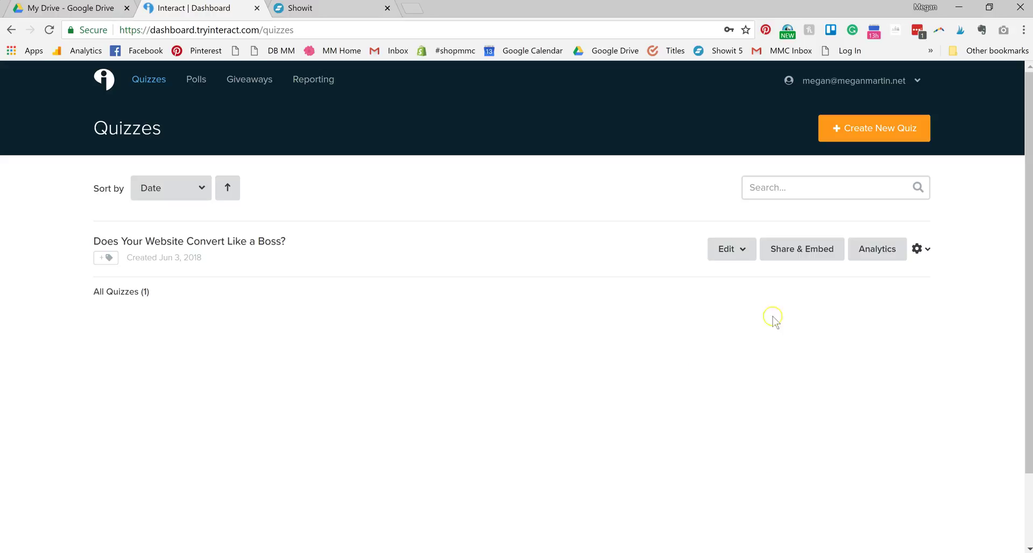
Start creating a new quiz based on a template.
{"action": "left_click", "coordinate": [868, 126]}
{"action": "left_click", "coordinate": [385, 346]}
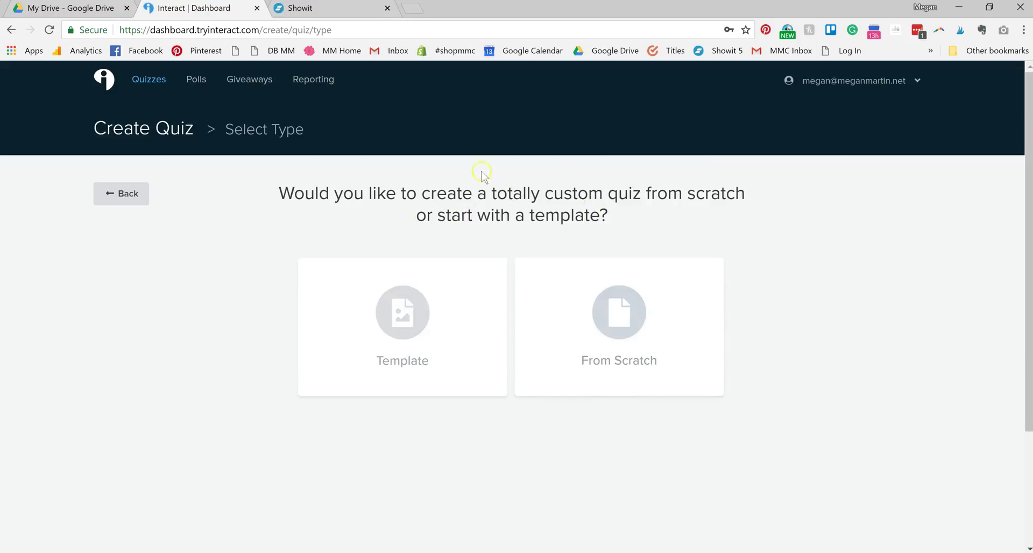
{"action": "left_click", "coordinate": [399, 300]}
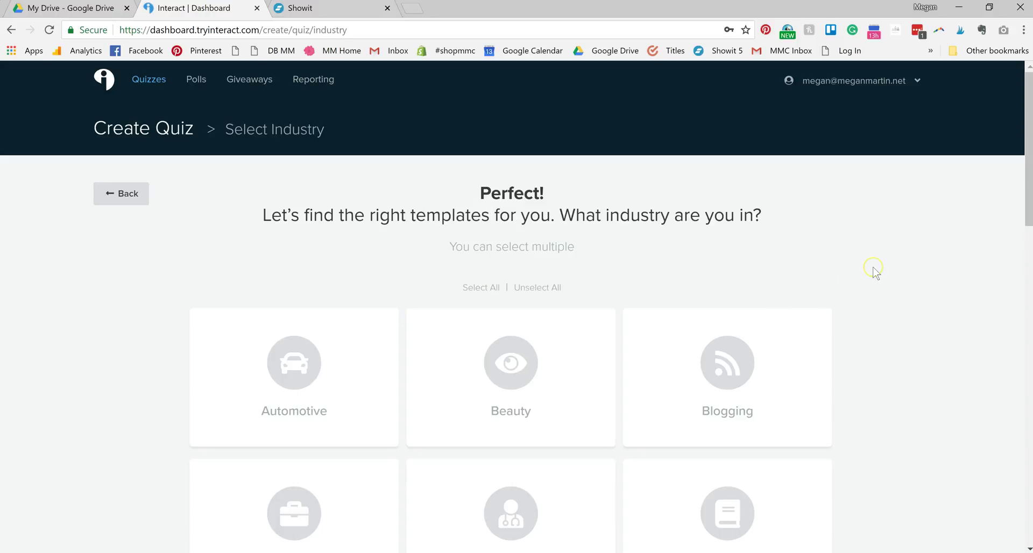
Look through the full list of industries offered for the quiz templates.
{"action": "scroll", "coordinate": [873, 273], "scroll_direction": "down", "scroll_amount": 1}
{"action": "scroll", "coordinate": [873, 272], "scroll_direction": "up", "scroll_amount": 1}
{"action": "scroll", "coordinate": [872, 336], "scroll_direction": "down", "scroll_amount": 2}
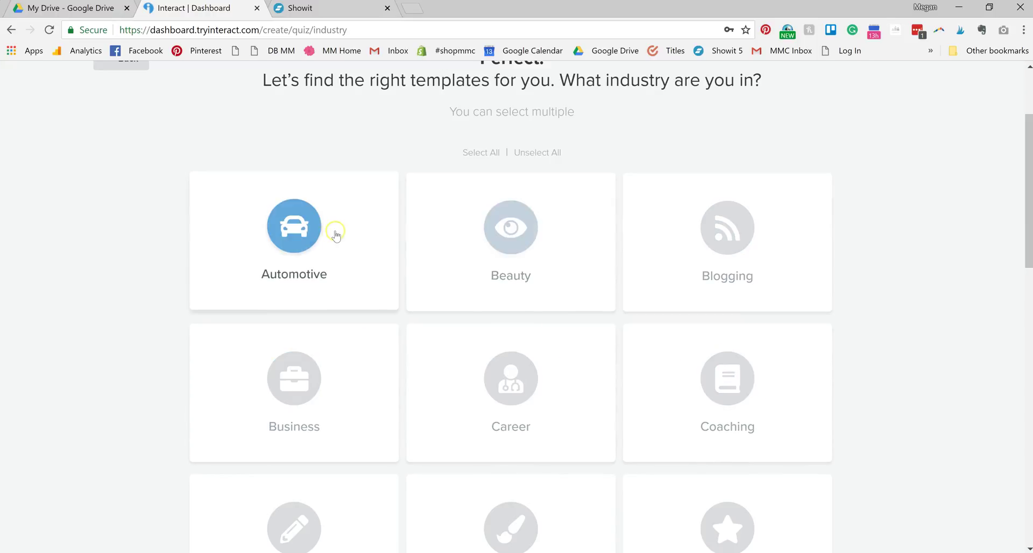
{"action": "scroll", "coordinate": [872, 341], "scroll_direction": "down", "scroll_amount": 2}
{"action": "scroll", "coordinate": [904, 372], "scroll_direction": "up", "scroll_amount": 3}
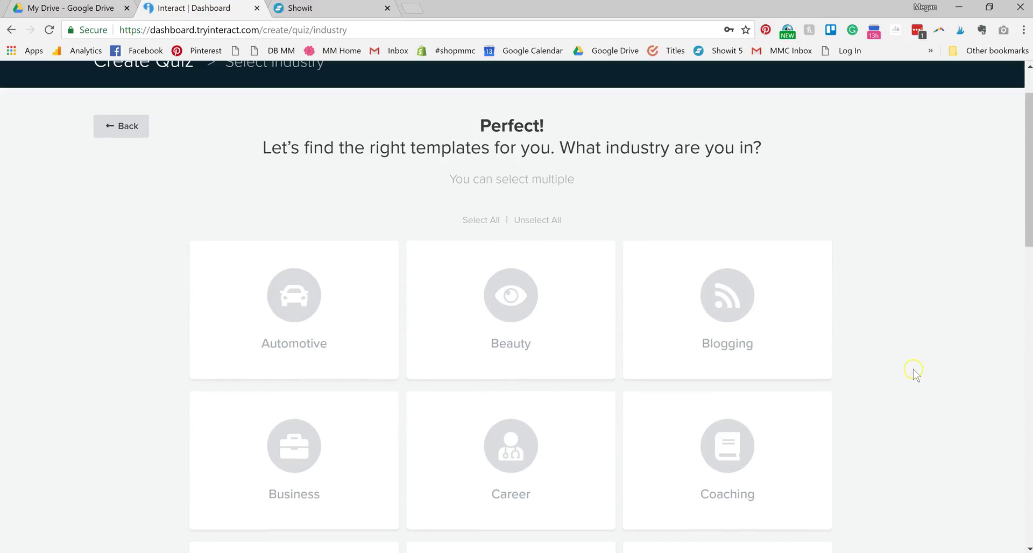
{"action": "scroll", "coordinate": [914, 371], "scroll_direction": "down", "scroll_amount": 4}
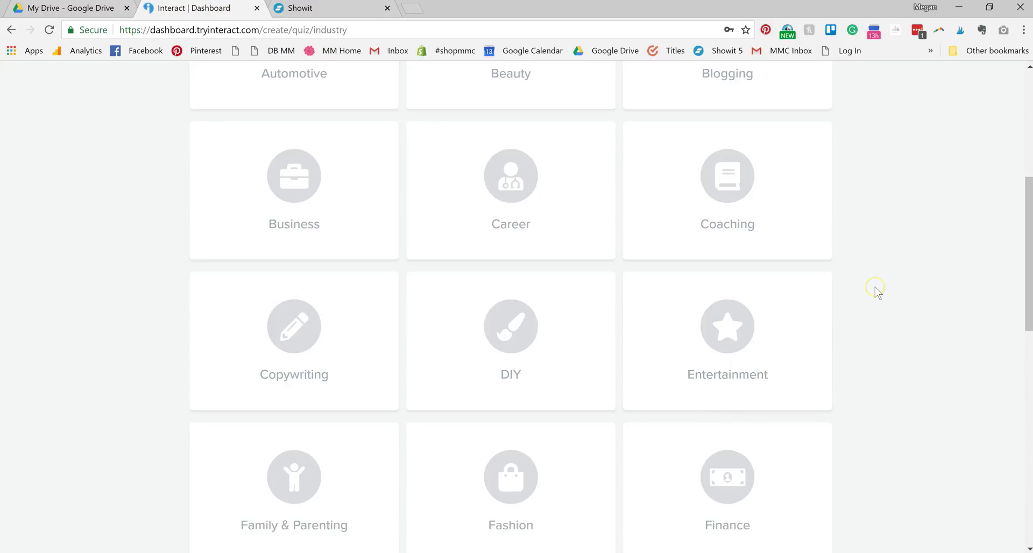
{"action": "scroll", "coordinate": [875, 293], "scroll_direction": "down", "scroll_amount": 5}
{"action": "scroll", "coordinate": [875, 288], "scroll_direction": "down", "scroll_amount": 8}
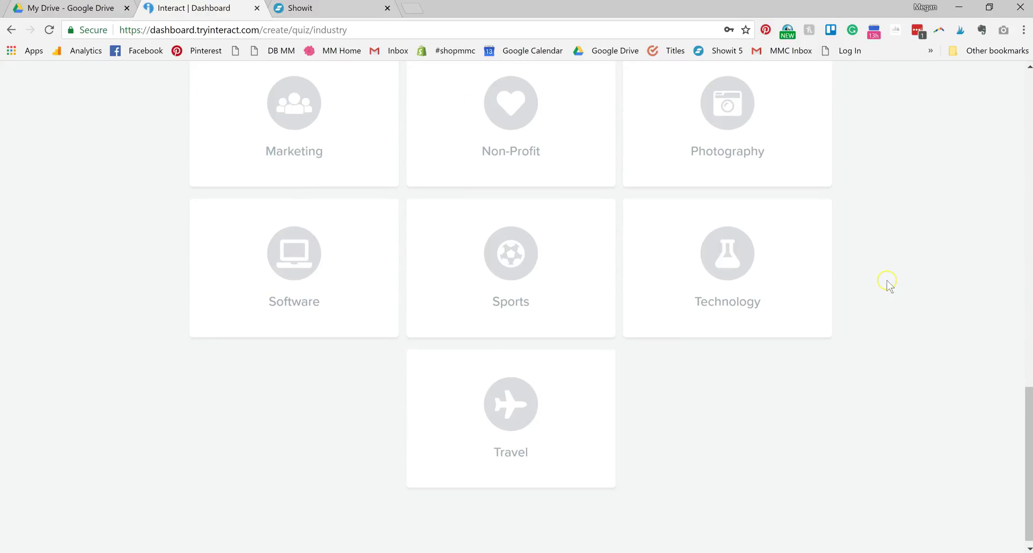
{"action": "scroll", "coordinate": [897, 321], "scroll_direction": "up", "scroll_amount": 6}
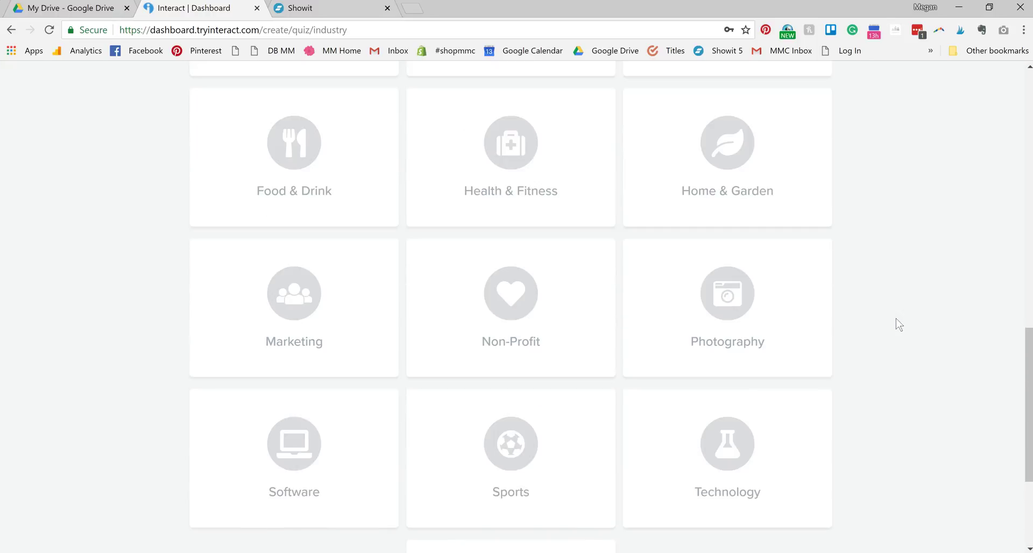
{"action": "scroll", "coordinate": [897, 323], "scroll_direction": "up", "scroll_amount": 12}
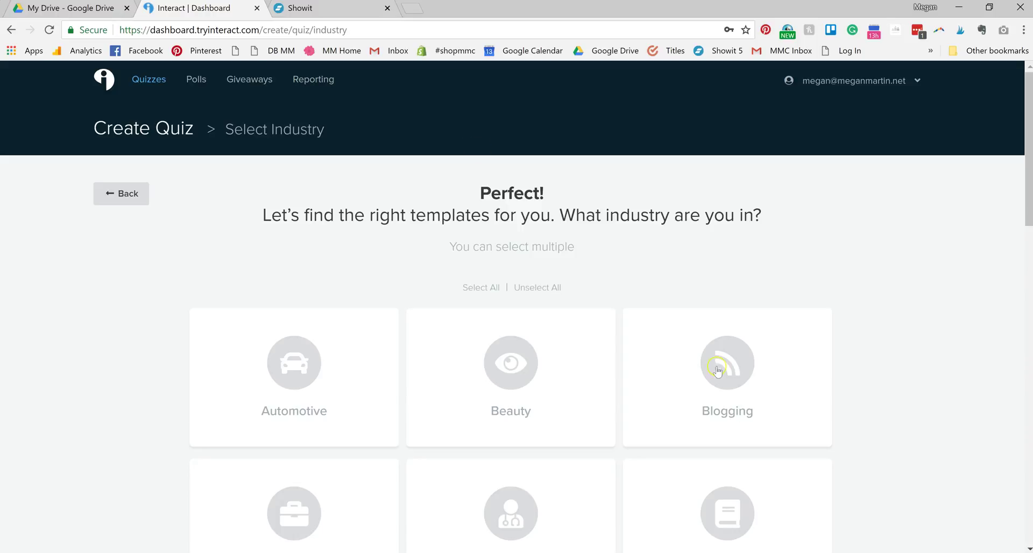
Choose Blogging as the industry and continue to the quiz type selection.
{"action": "left_click", "coordinate": [730, 384]}
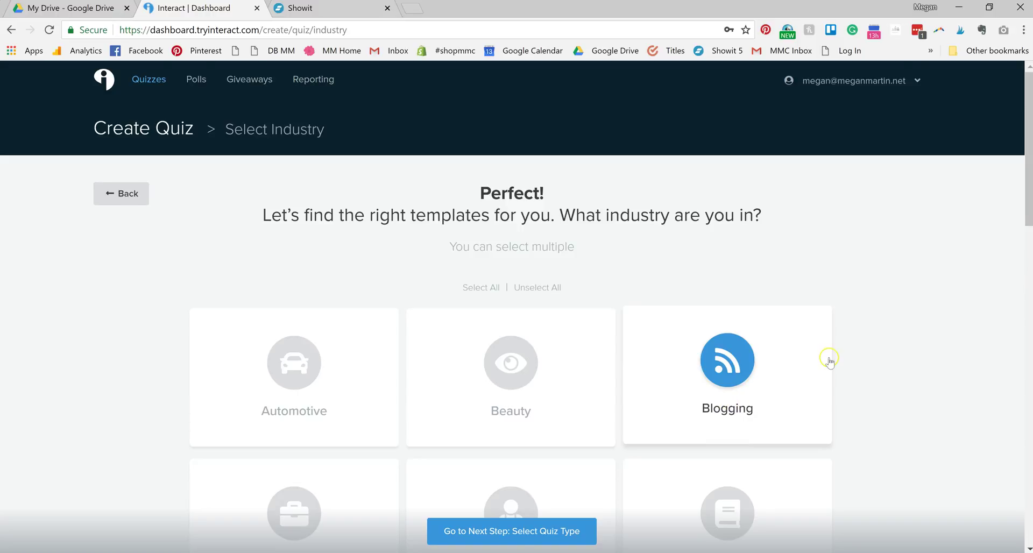
{"action": "scroll", "coordinate": [728, 475], "scroll_direction": "down", "scroll_amount": 3}
{"action": "left_click", "coordinate": [525, 531]}
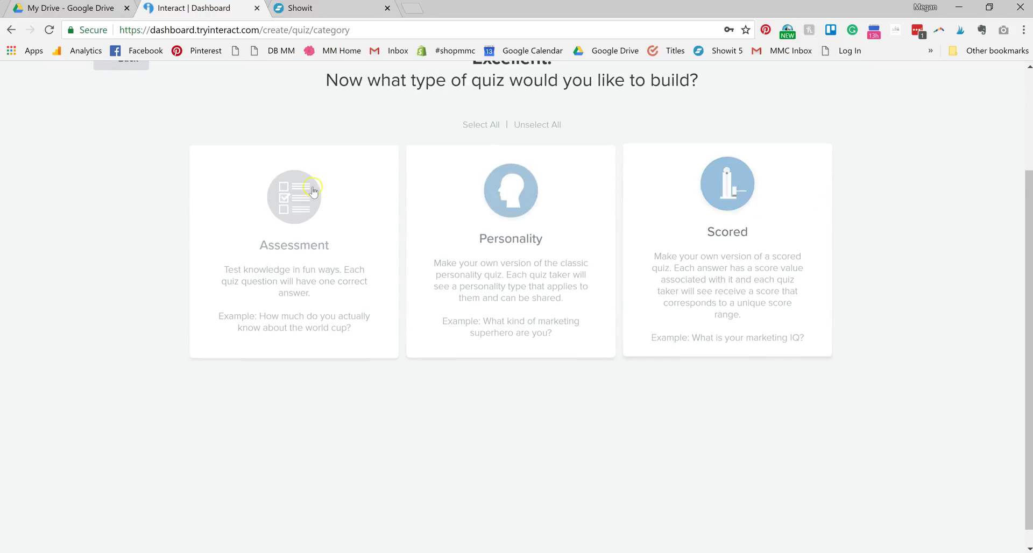
{"action": "scroll", "coordinate": [135, 249], "scroll_direction": "up", "scroll_amount": 3}
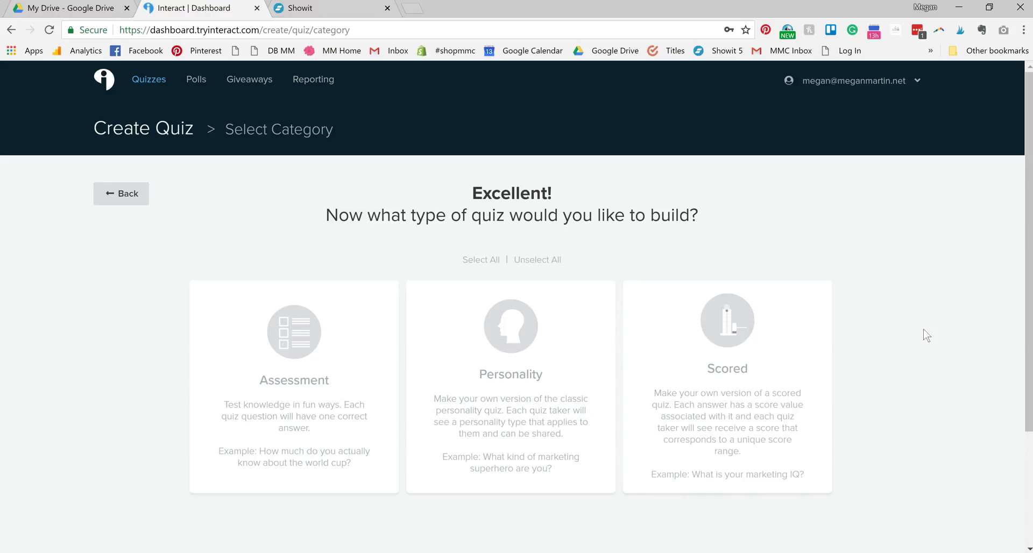
Back out of the new quiz setup to the list of existing quizzes.
{"action": "left_click", "coordinate": [115, 199]}
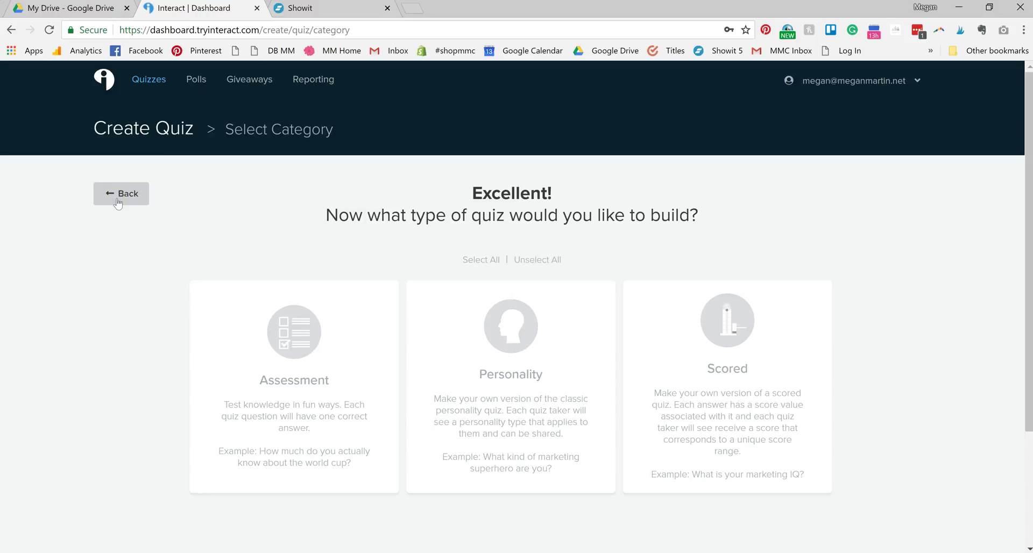
{"action": "left_click", "coordinate": [115, 198]}
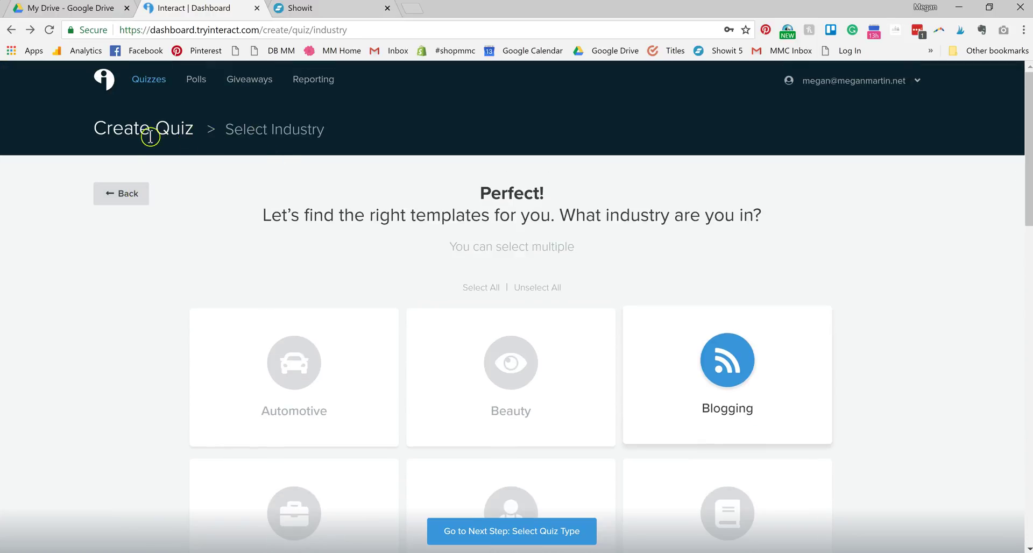
{"action": "left_click", "coordinate": [113, 204]}
{"action": "left_click", "coordinate": [113, 199]}
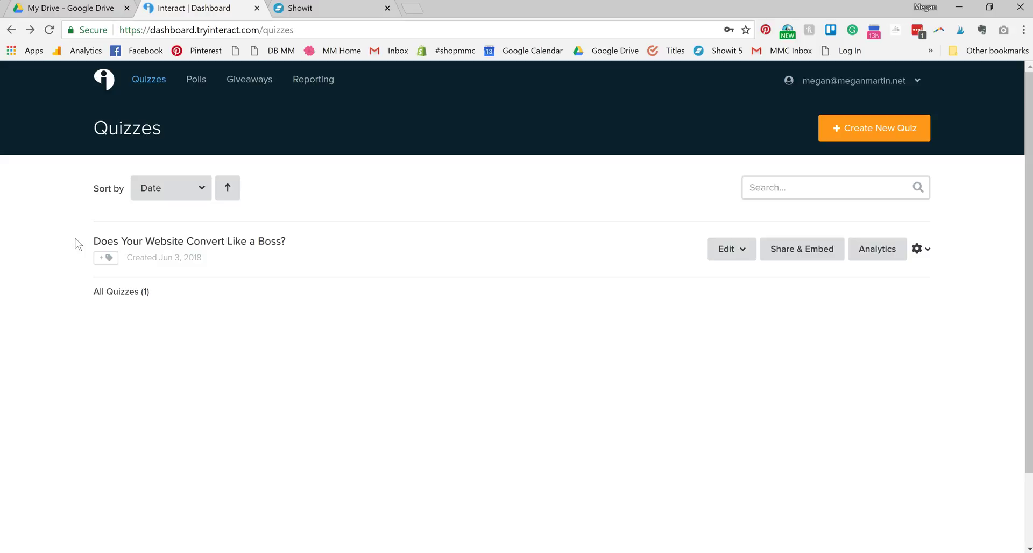
Open the quiz "Does Your Website Convert Like a Boss?" for editing its questions and results.
{"action": "mouse_move", "coordinate": [107, 241]}
{"action": "left_click", "coordinate": [711, 253]}
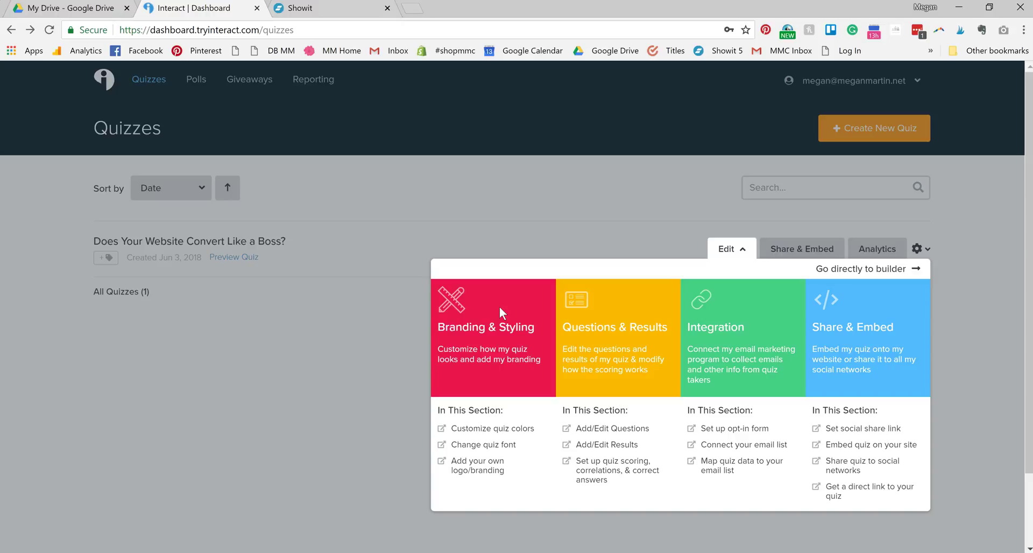
{"action": "left_click", "coordinate": [495, 327]}
{"action": "left_click", "coordinate": [590, 329]}
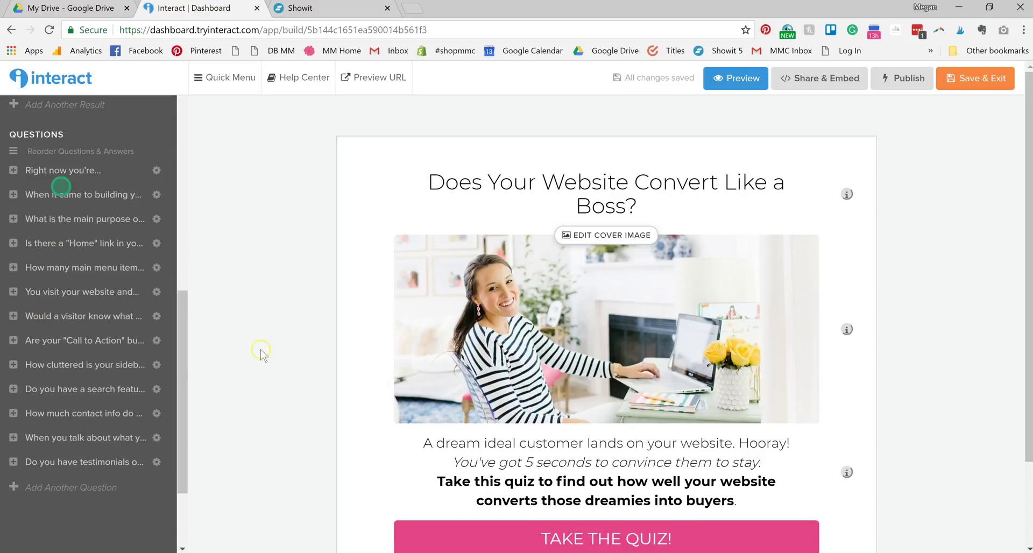
Expand the quiz cover in the content outline to show its editable elements.
{"action": "left_click", "coordinate": [62, 171]}
{"action": "left_click_drag", "start_coordinate": [187, 351], "coordinate": [185, 213]}
{"action": "left_click", "coordinate": [77, 319]}
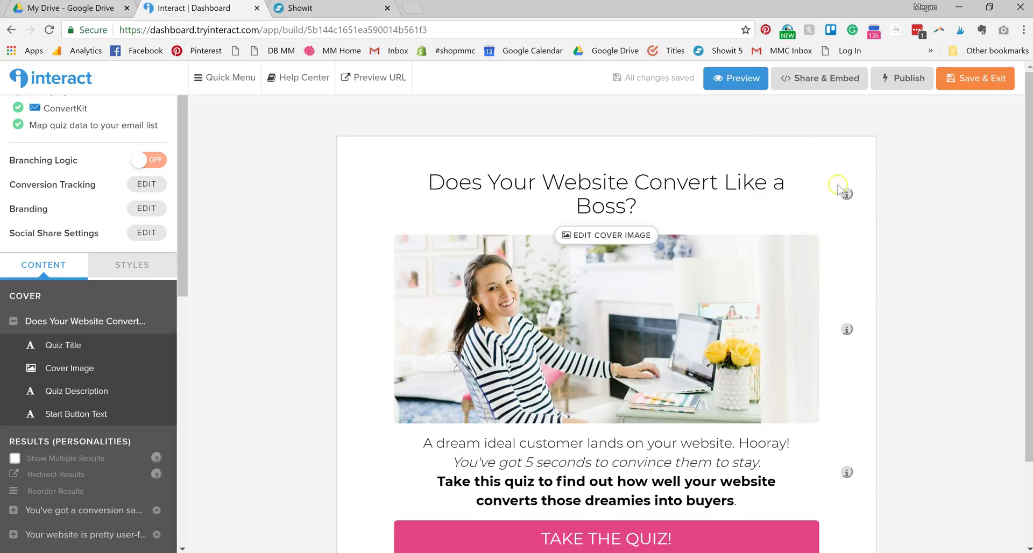
Examine the cover's editable title, image, description and start button text.
{"action": "scroll", "coordinate": [353, 148], "scroll_direction": "down", "scroll_amount": 2}
{"action": "scroll", "coordinate": [350, 151], "scroll_direction": "up", "scroll_amount": 2}
{"action": "scroll", "coordinate": [298, 241], "scroll_direction": "down", "scroll_amount": 1}
{"action": "left_click", "coordinate": [413, 117]}
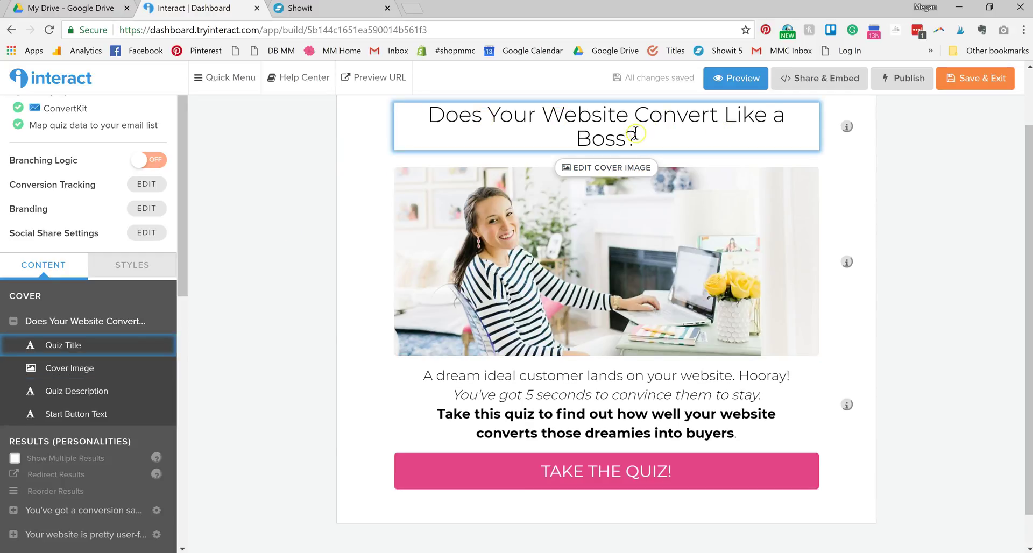
{"action": "left_click", "coordinate": [460, 236]}
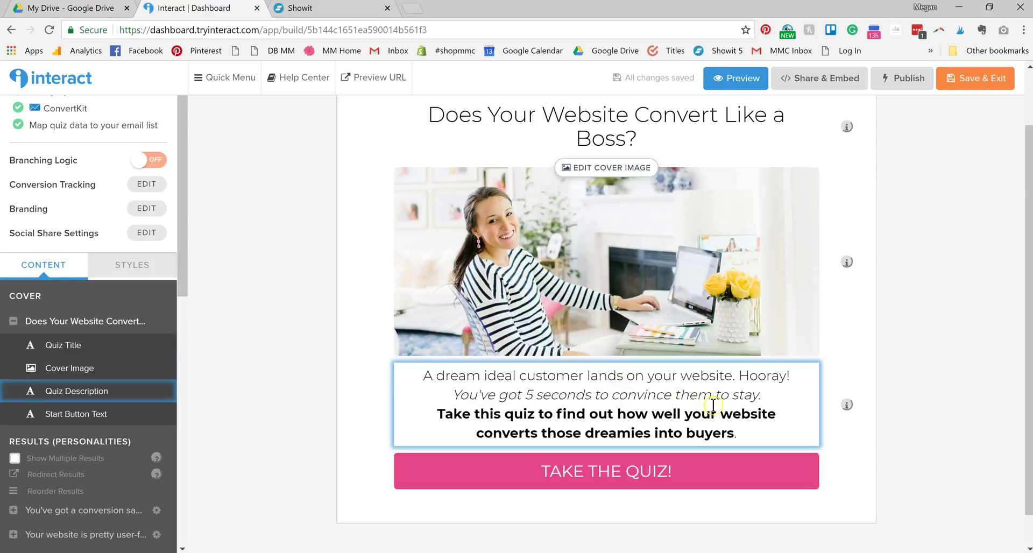
{"action": "left_click", "coordinate": [543, 425]}
{"action": "left_click", "coordinate": [389, 391]}
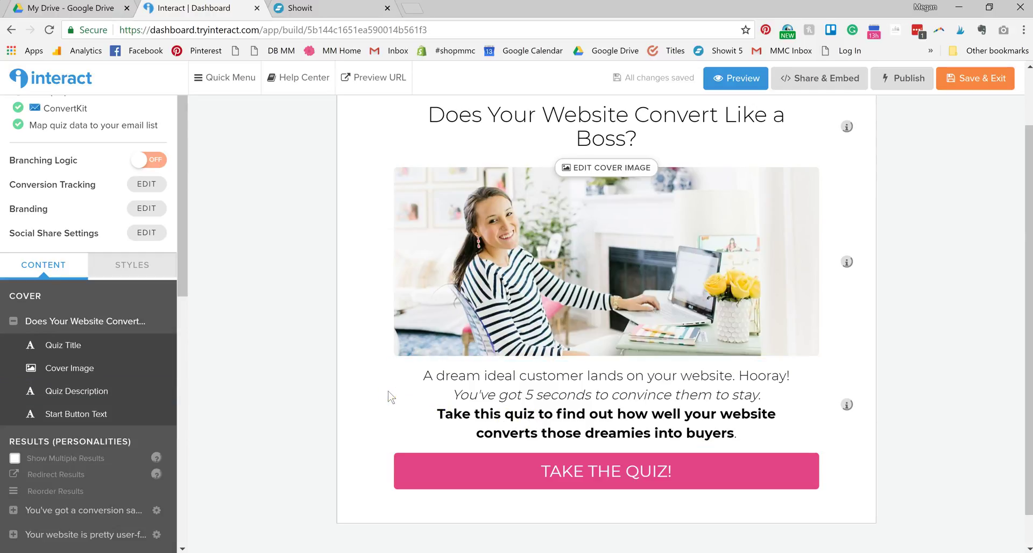
{"action": "left_click", "coordinate": [406, 390]}
{"action": "left_click", "coordinate": [547, 387]}
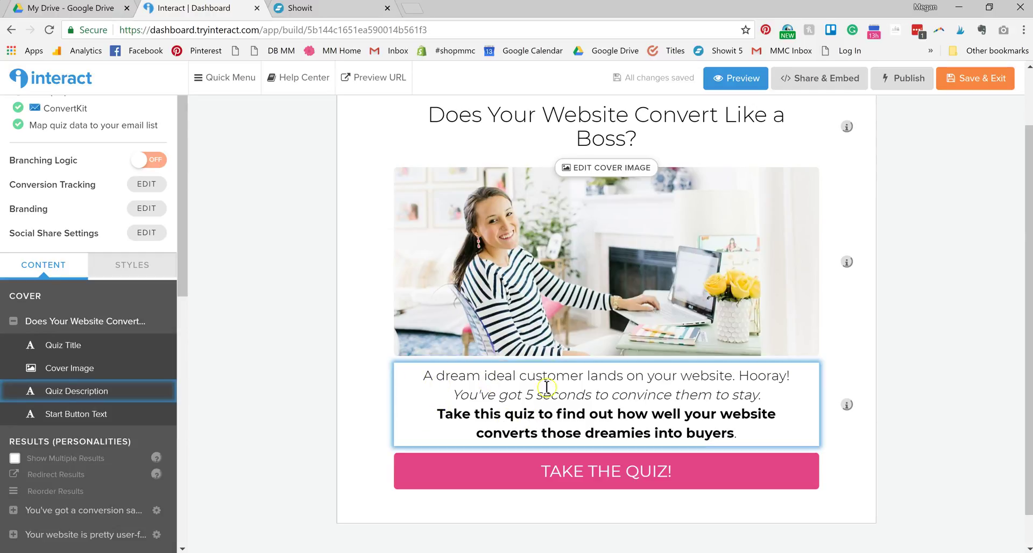
{"action": "left_click", "coordinate": [657, 472]}
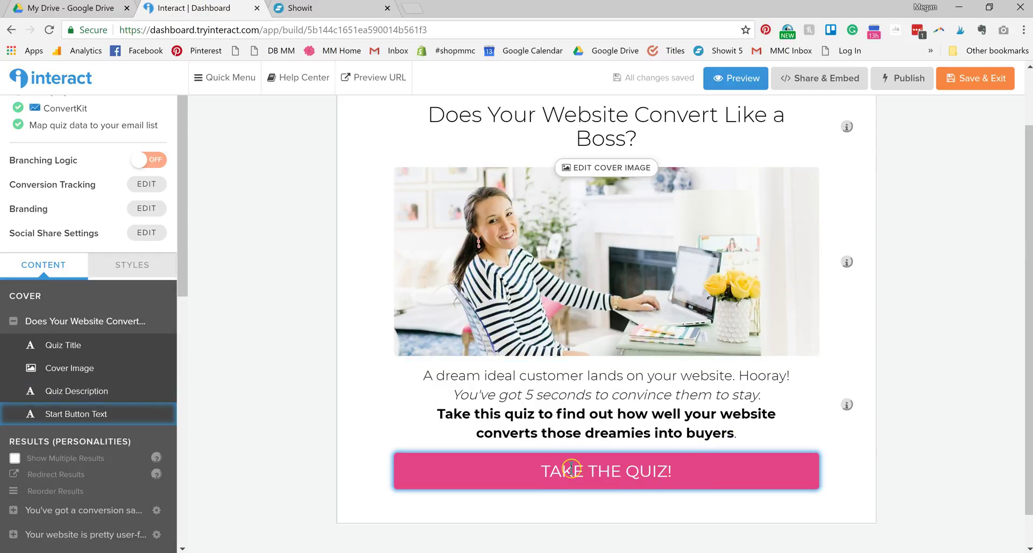
{"action": "left_click", "coordinate": [284, 431]}
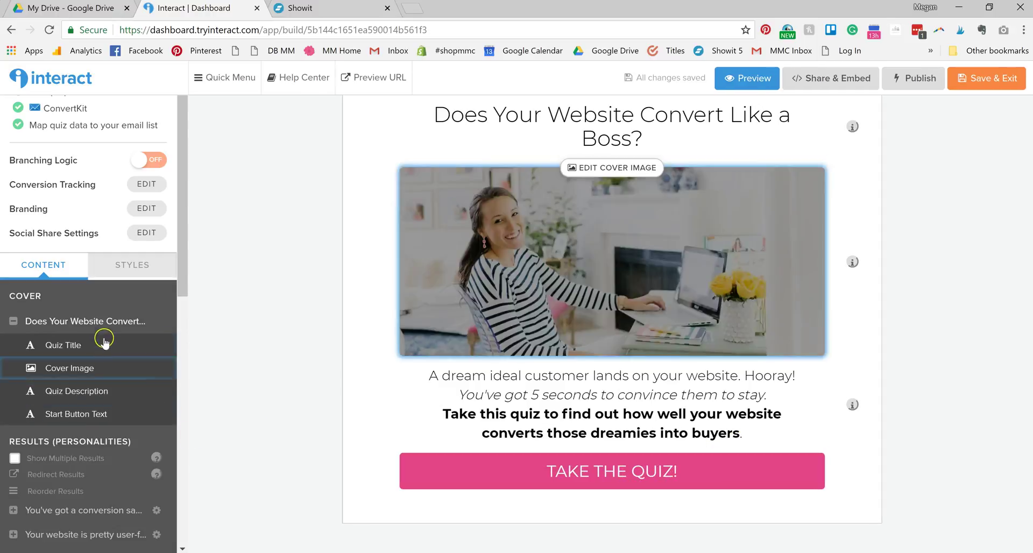
{"action": "scroll", "coordinate": [205, 332], "scroll_direction": "up", "scroll_amount": 2}
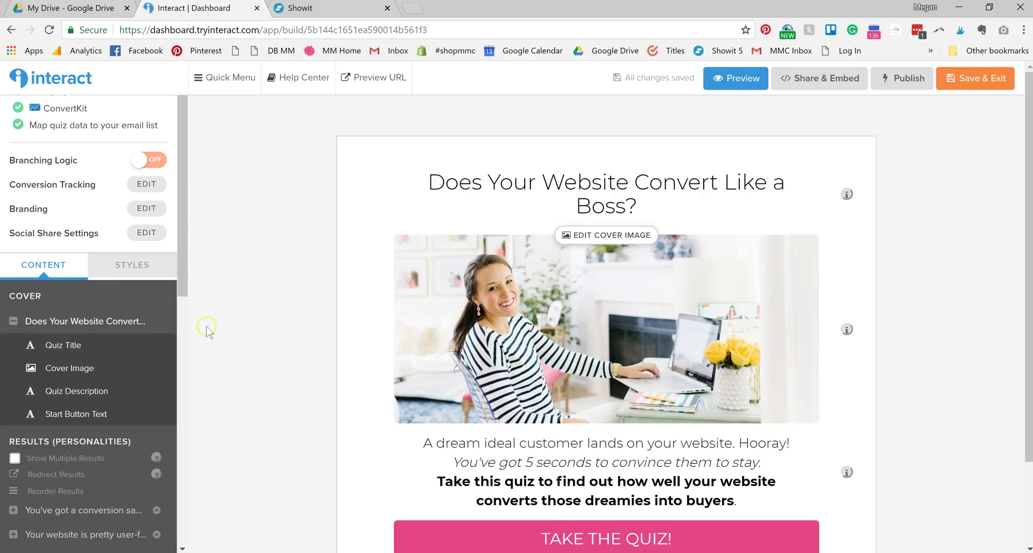
{"action": "scroll", "coordinate": [207, 331], "scroll_direction": "down", "scroll_amount": 2}
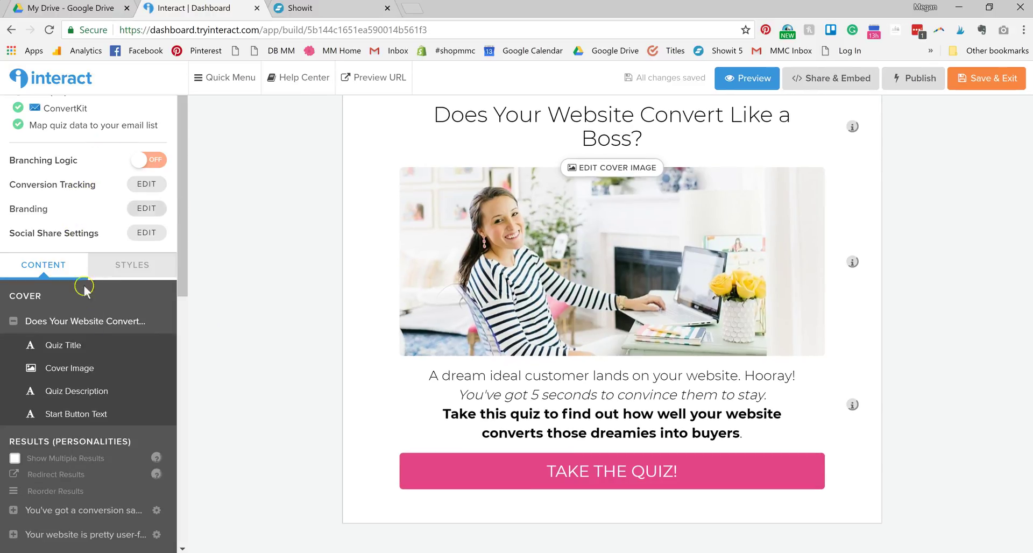
Go through the quiz's result pages and review the "conversion boost" result down to its call-to-action button.
{"action": "scroll", "coordinate": [80, 457], "scroll_direction": "down", "scroll_amount": 2}
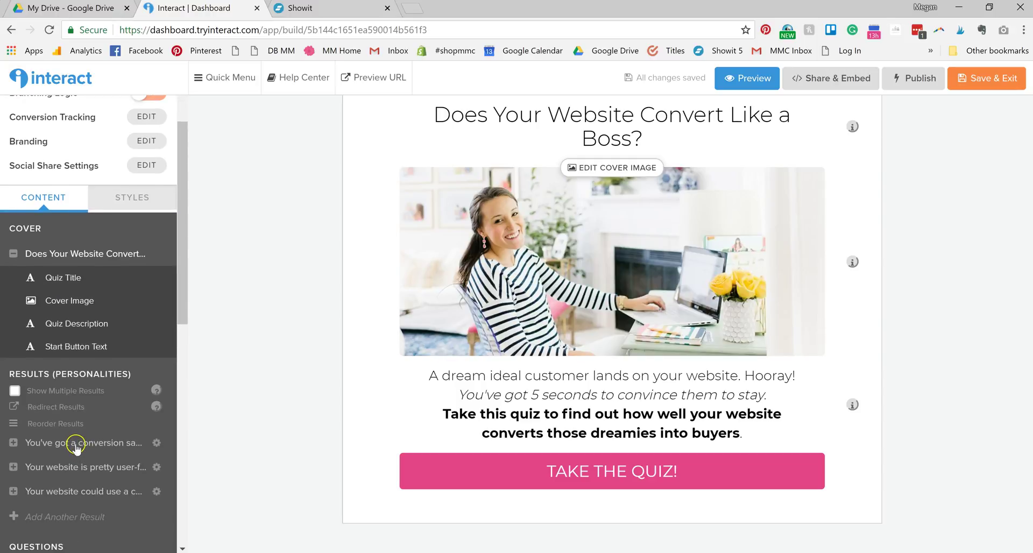
{"action": "scroll", "coordinate": [89, 433], "scroll_direction": "down", "scroll_amount": 2}
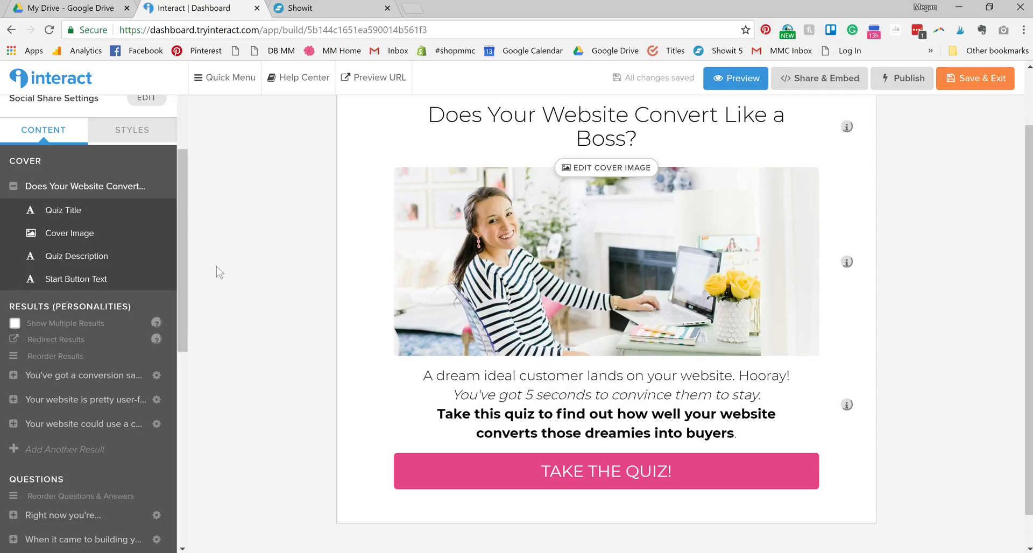
{"action": "scroll", "coordinate": [170, 345], "scroll_direction": "down", "scroll_amount": 2}
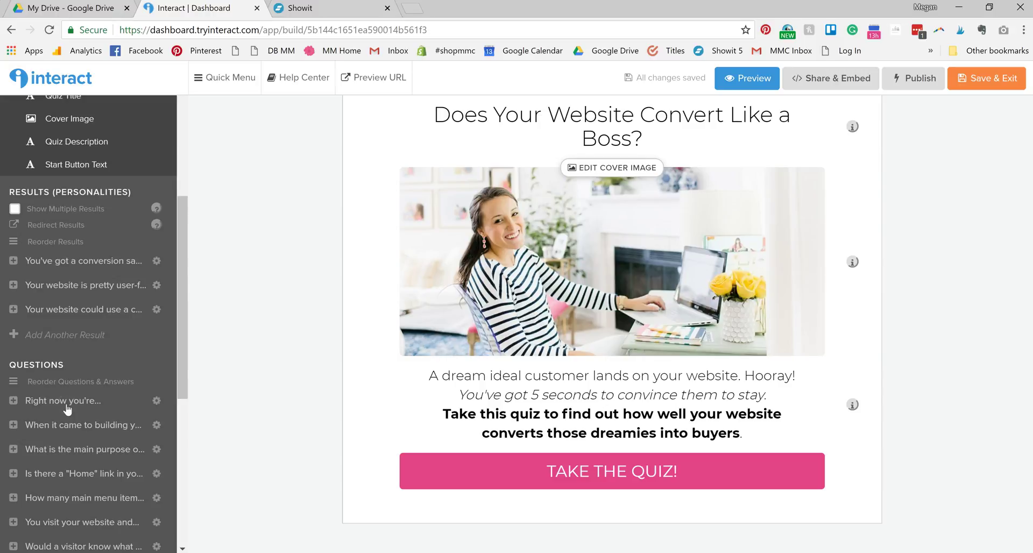
{"action": "left_click", "coordinate": [63, 266]}
{"action": "left_click", "coordinate": [63, 285]}
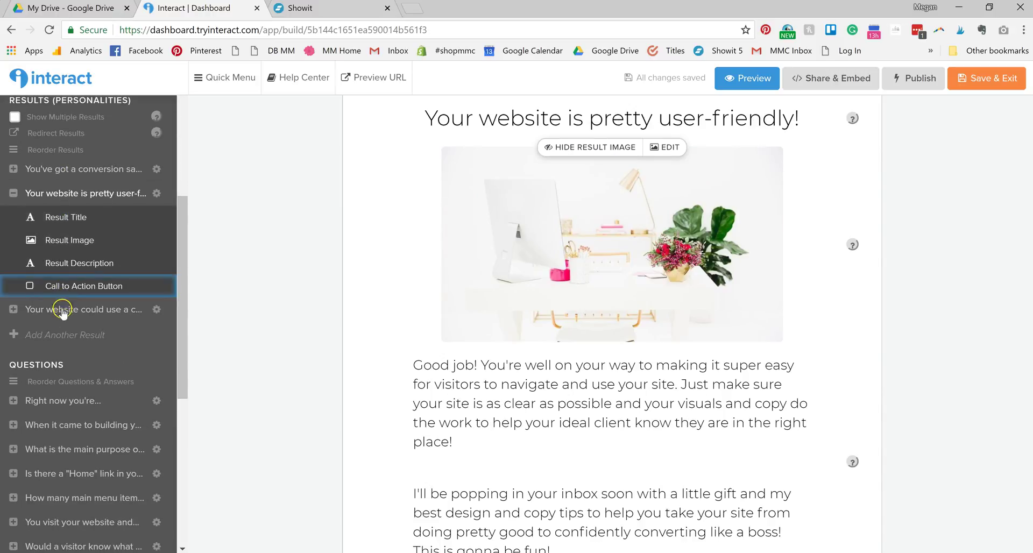
{"action": "left_click", "coordinate": [63, 313]}
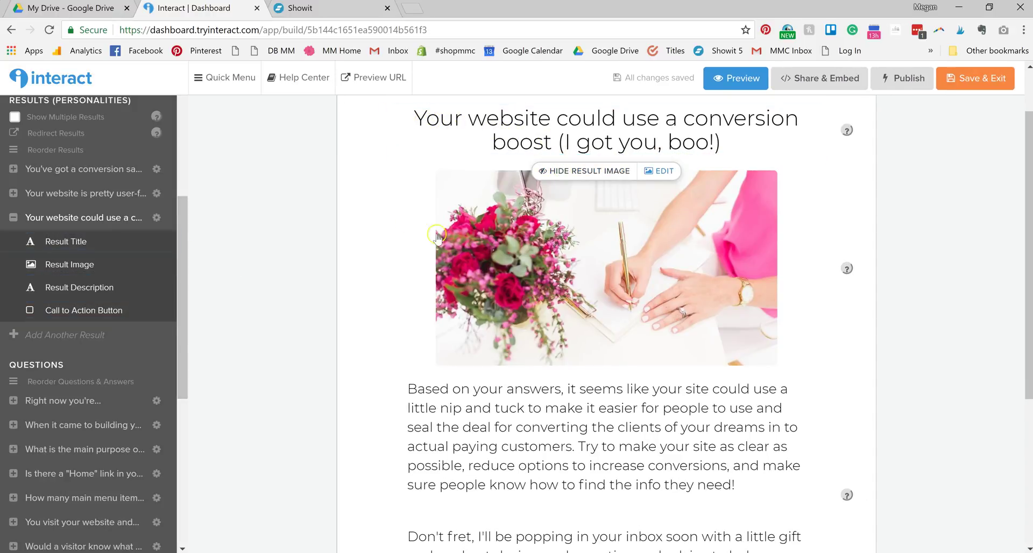
{"action": "scroll", "coordinate": [453, 422], "scroll_direction": "down", "scroll_amount": 3}
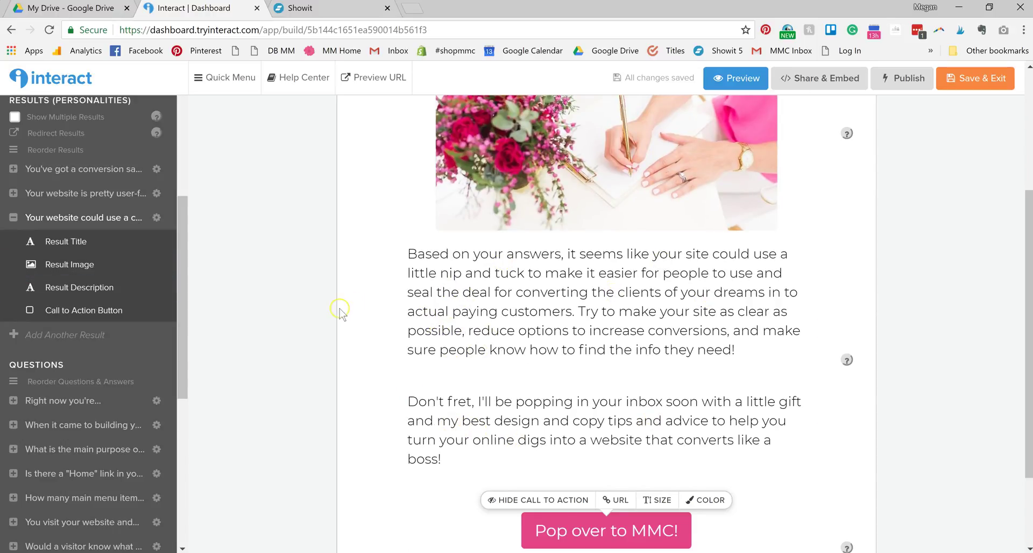
{"action": "scroll", "coordinate": [330, 307], "scroll_direction": "down", "scroll_amount": 2}
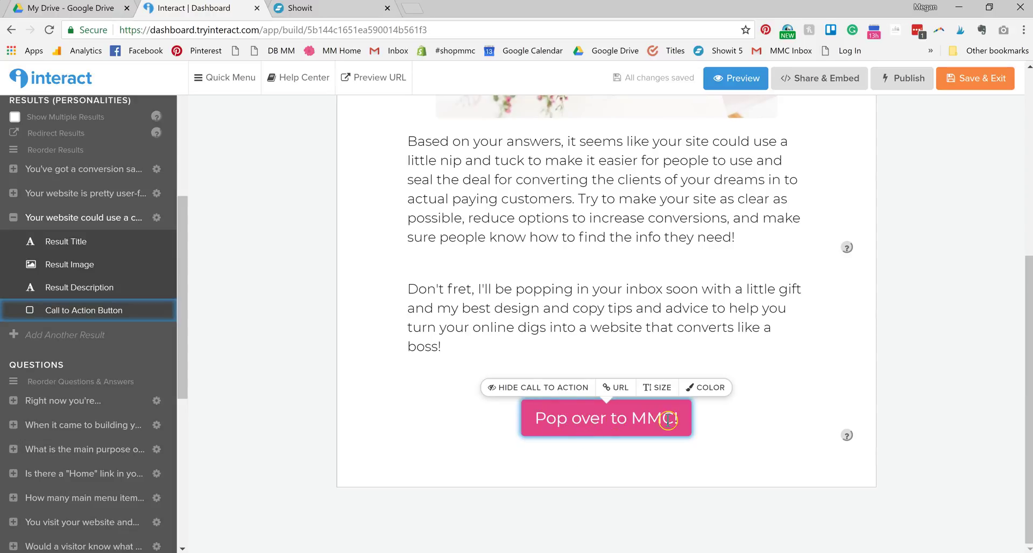
Open the question "Right now you're..." and review its image answers and the elements listed under it.
{"action": "left_click", "coordinate": [45, 403]}
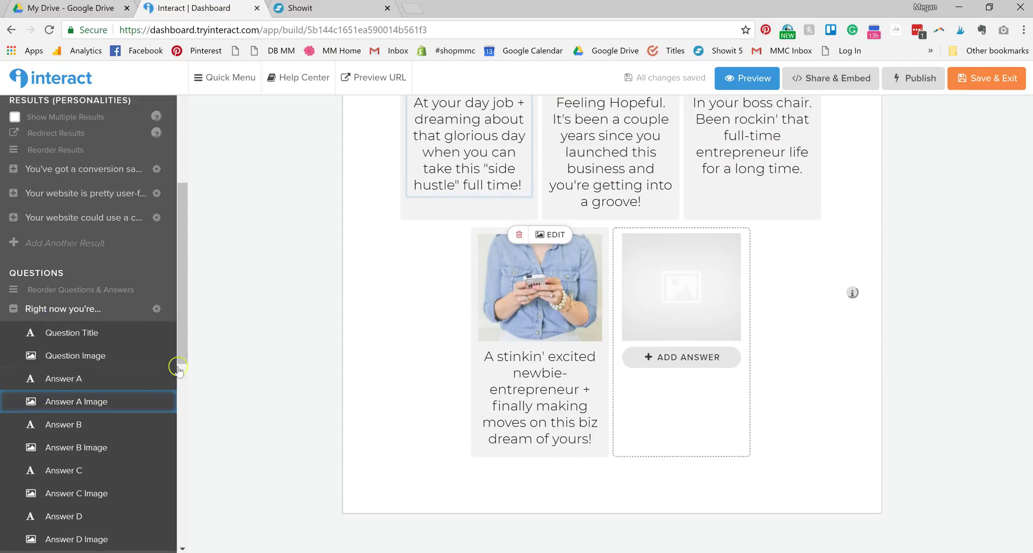
{"action": "scroll", "coordinate": [262, 337], "scroll_direction": "up", "scroll_amount": 3}
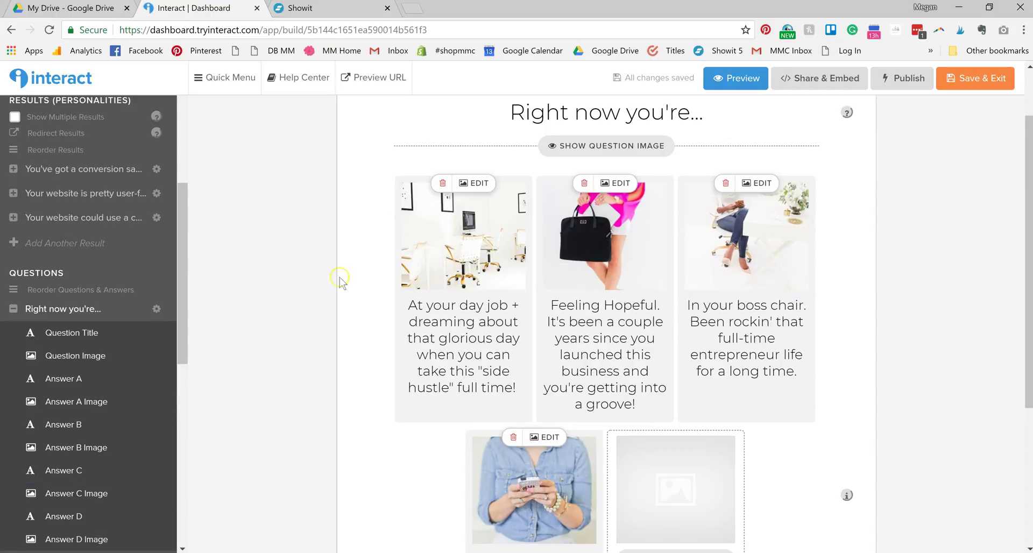
{"action": "scroll", "coordinate": [116, 347], "scroll_direction": "down", "scroll_amount": 3}
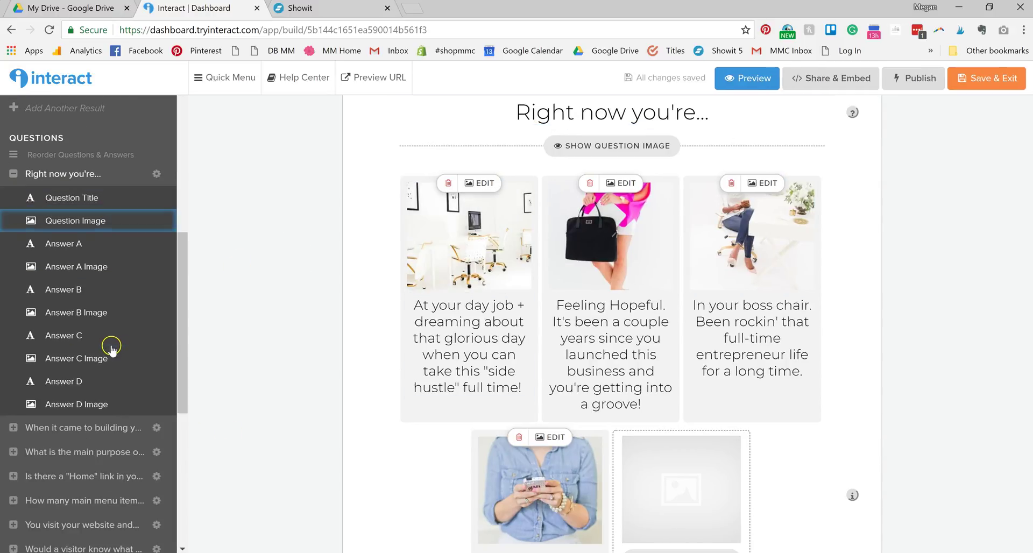
Open the question "When it came to building your website..." and bring up its result correlations.
{"action": "left_click", "coordinate": [83, 427]}
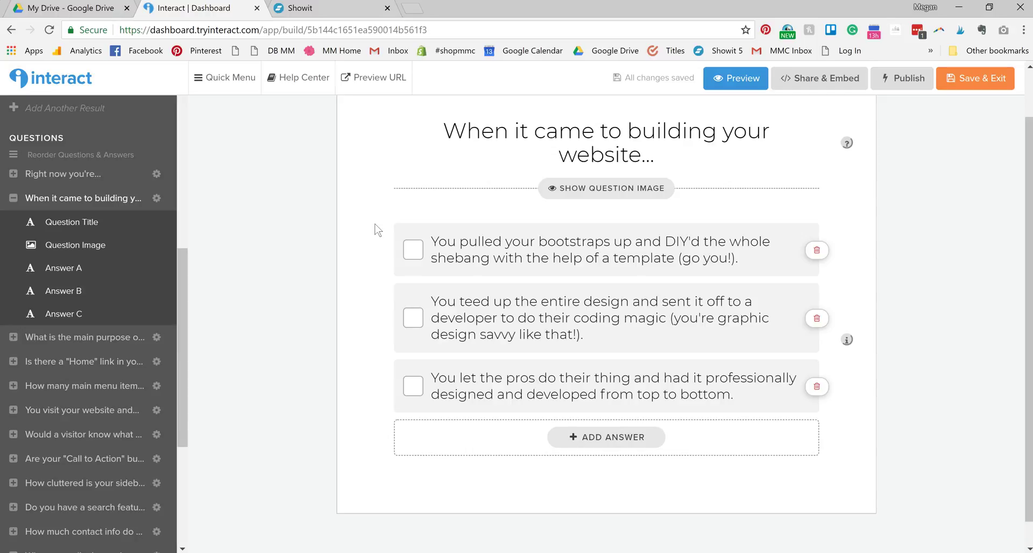
{"action": "scroll", "coordinate": [377, 226], "scroll_direction": "up", "scroll_amount": 1}
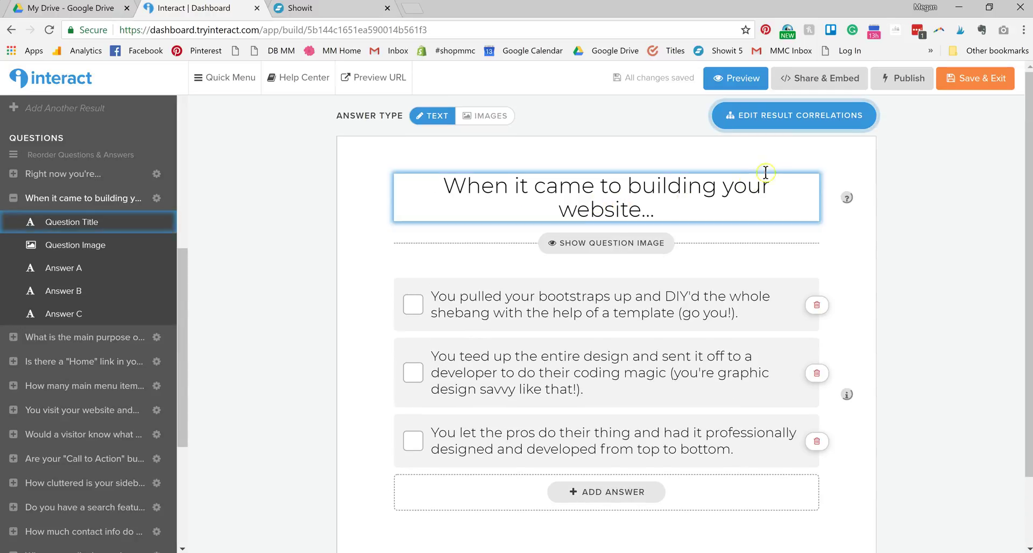
{"action": "left_click", "coordinate": [787, 121]}
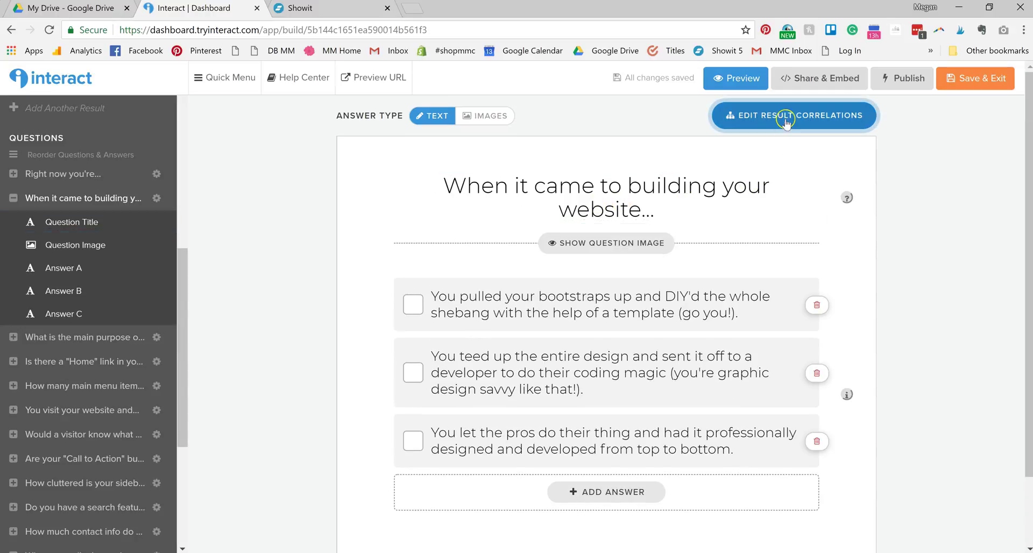
{"action": "left_click", "coordinate": [753, 128]}
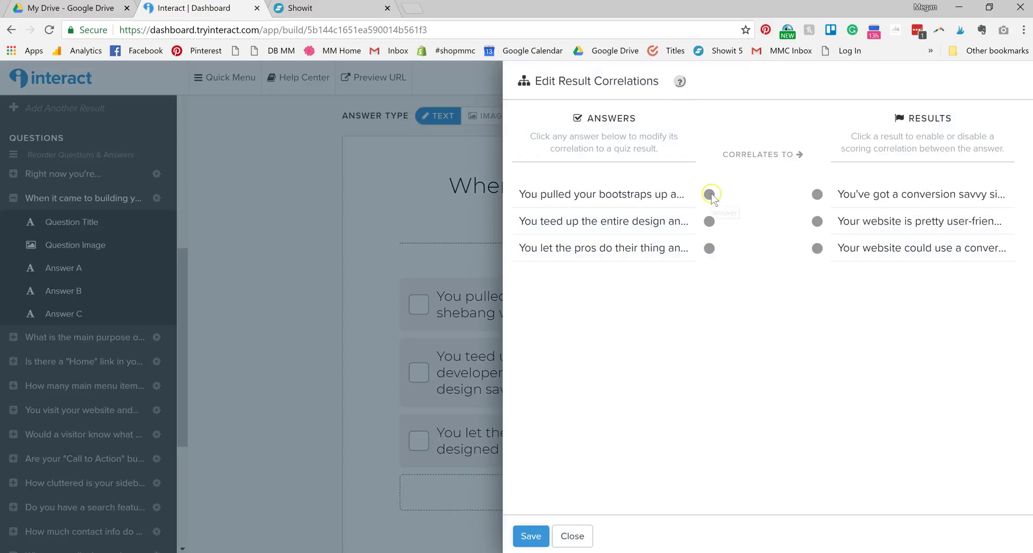
Try correlating the "You pulled your bootstraps up" answer with the "conversion savvy" result, remove the link and close the correlations without saving.
{"action": "left_click", "coordinate": [710, 194]}
{"action": "left_click", "coordinate": [818, 194]}
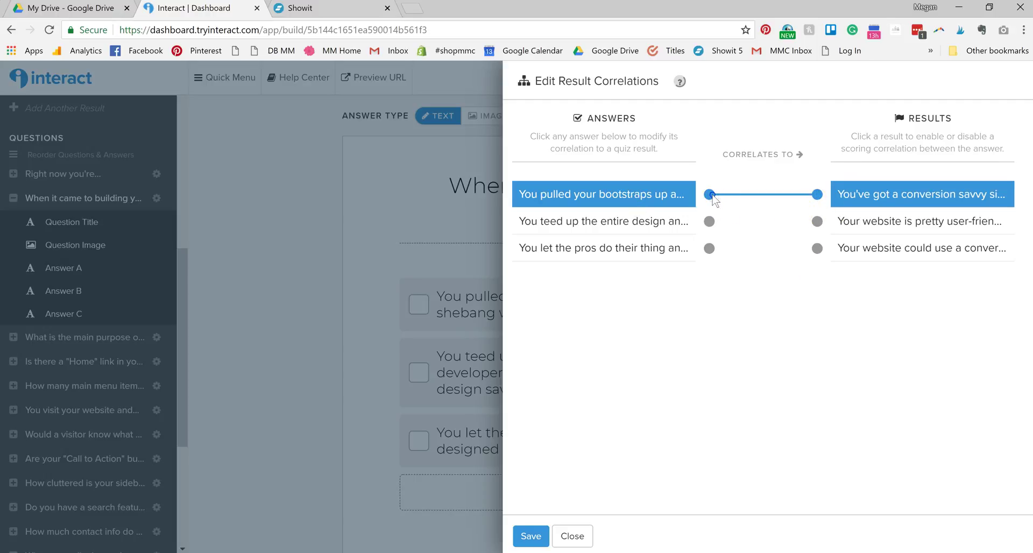
{"action": "left_click", "coordinate": [827, 197]}
{"action": "left_click", "coordinate": [817, 197]}
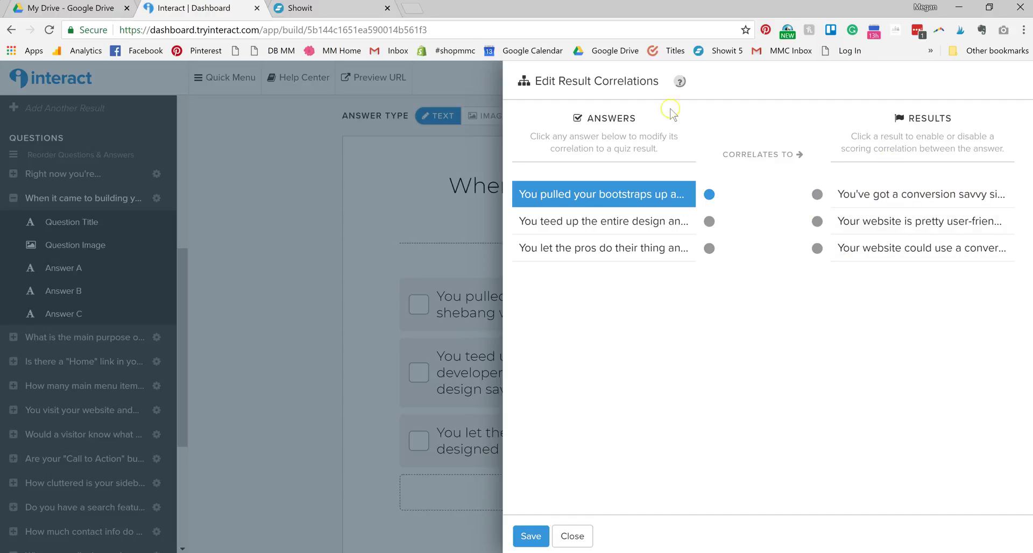
{"action": "left_click", "coordinate": [572, 536]}
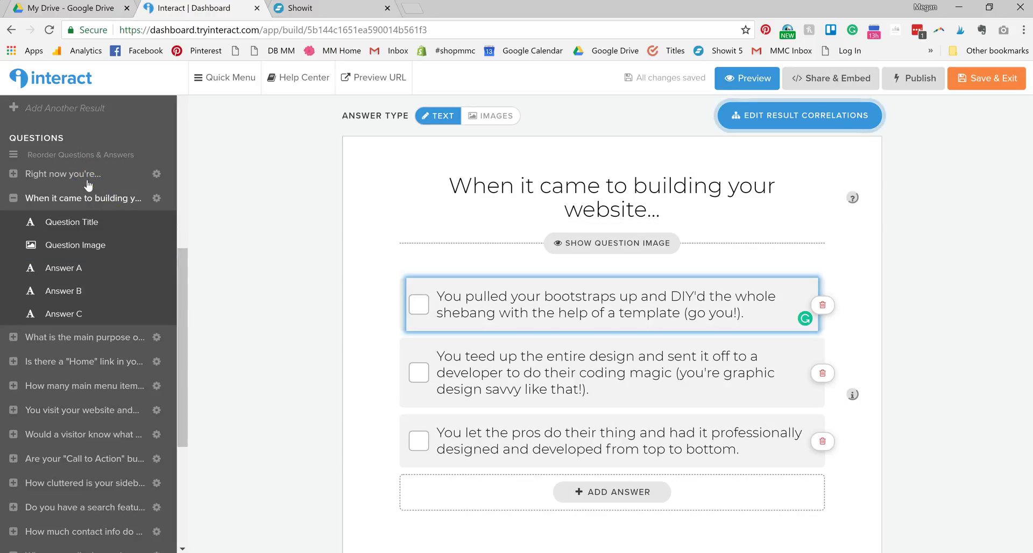
Look through the main purpose and "Home" link questions, and review how the "Home" link answers correlate to results.
{"action": "left_click", "coordinate": [89, 371]}
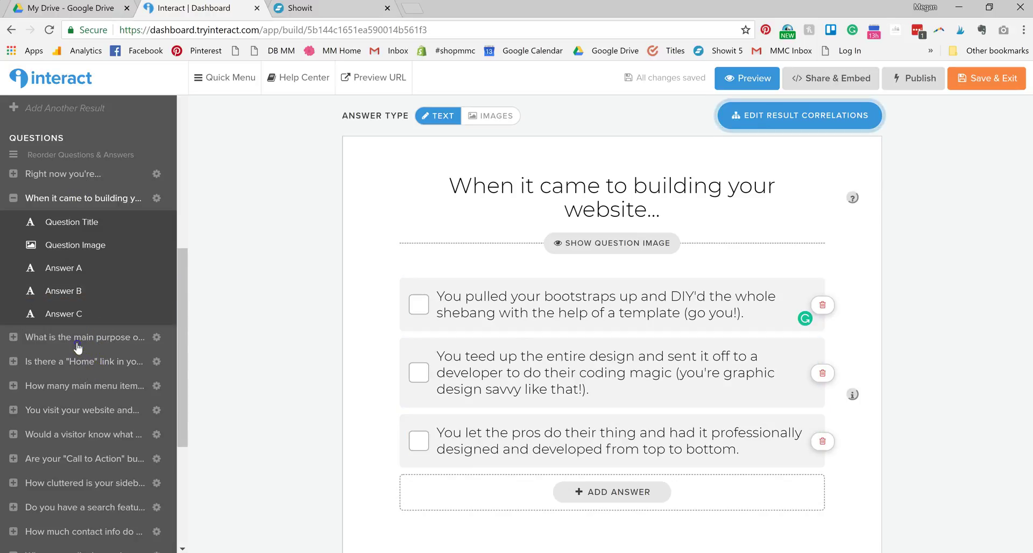
{"action": "left_click", "coordinate": [78, 345]}
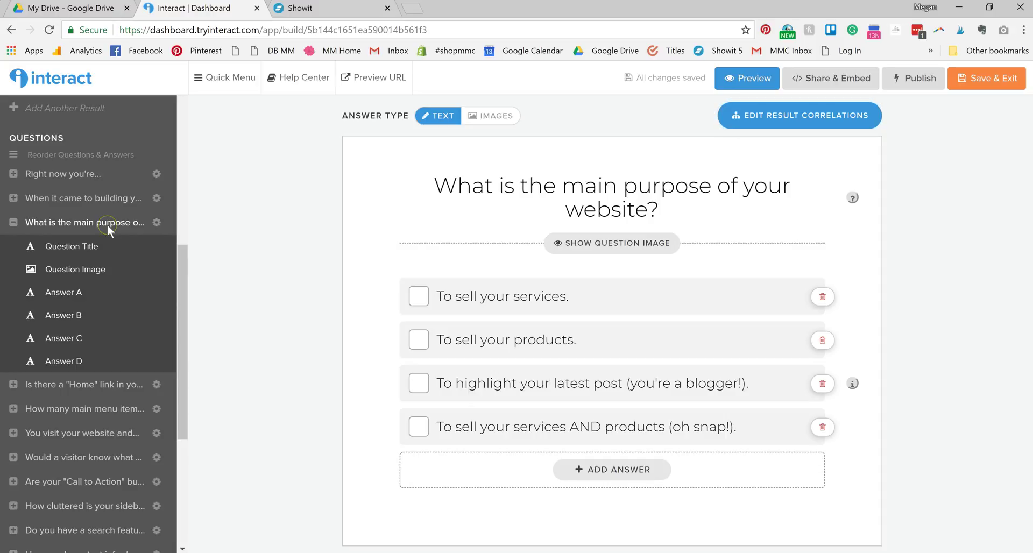
{"action": "left_click", "coordinate": [97, 384]}
{"action": "left_click", "coordinate": [731, 174]}
{"action": "left_click", "coordinate": [784, 113]}
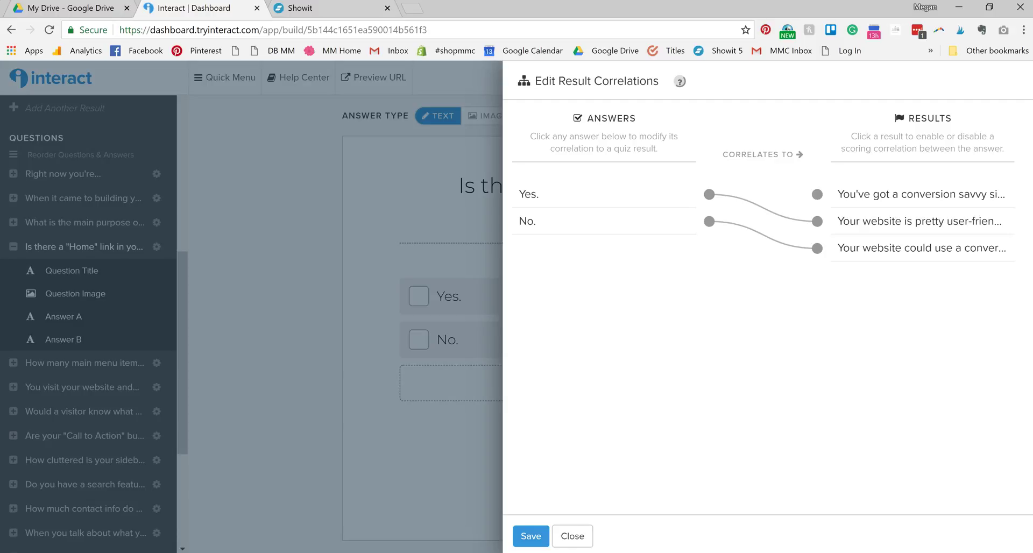
{"action": "left_click", "coordinate": [577, 536]}
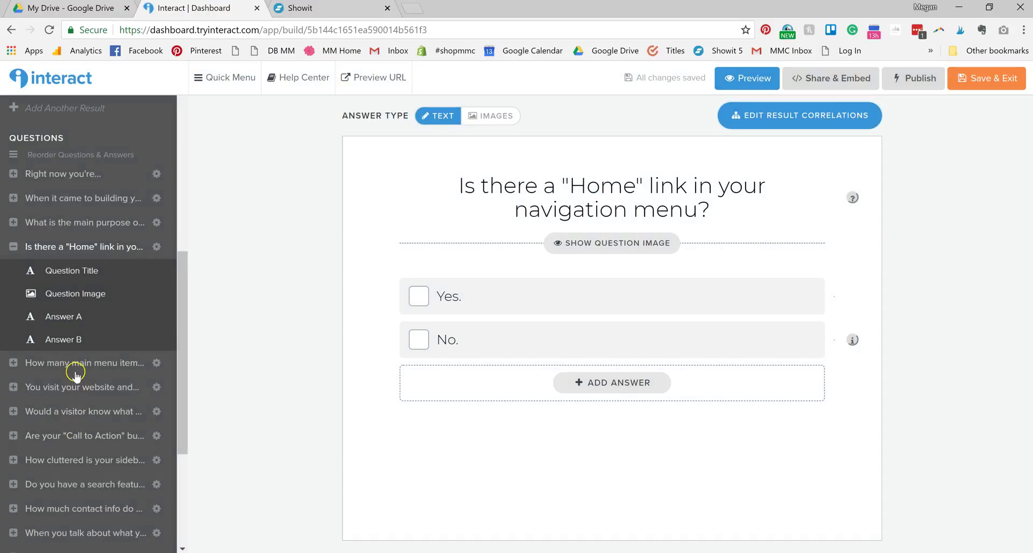
Open the question "How many main menu items does your site have?" and review its image answers and the questions listed below it.
{"action": "left_click", "coordinate": [75, 365]}
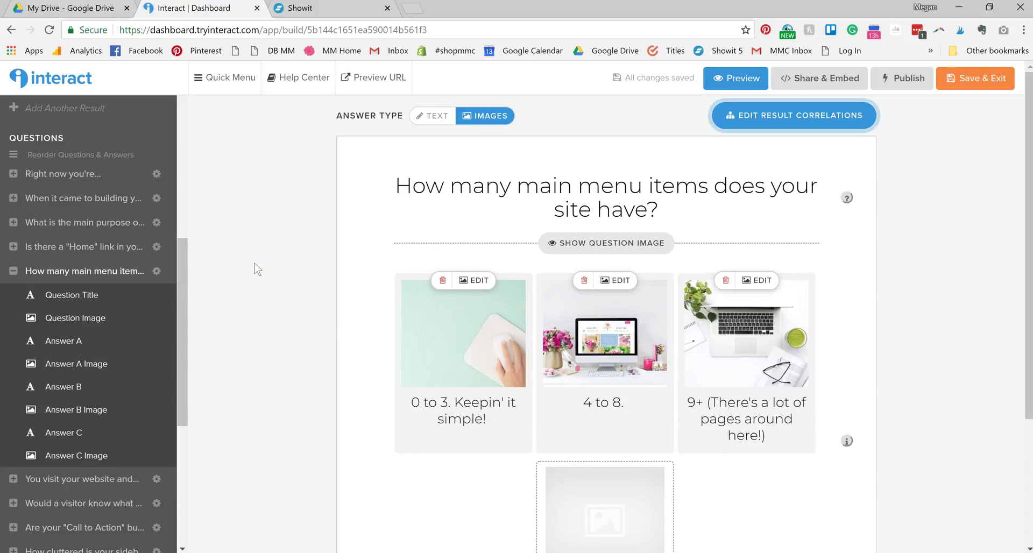
{"action": "left_click", "coordinate": [234, 254]}
{"action": "scroll", "coordinate": [182, 260], "scroll_direction": "down", "scroll_amount": 4}
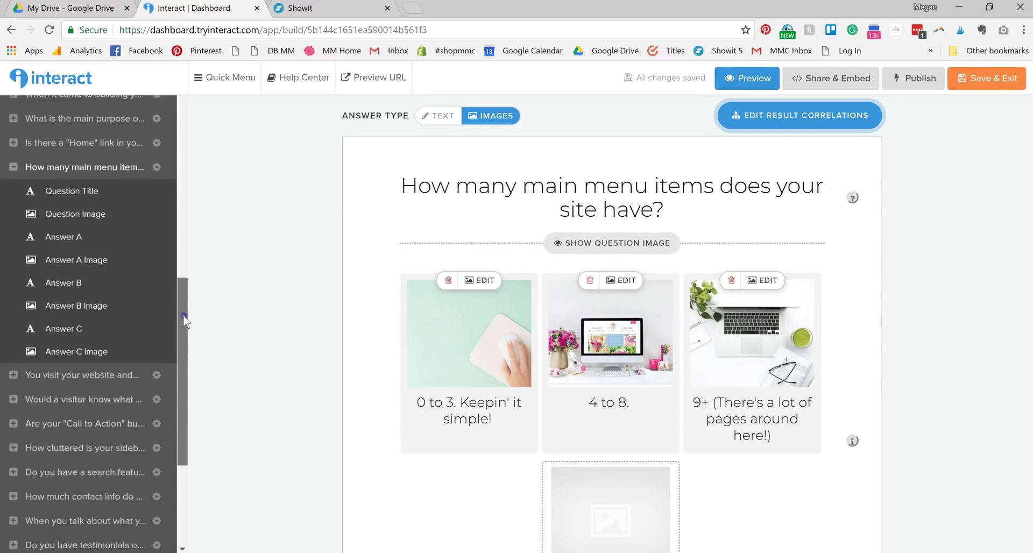
Open the mapping of quiz data to the email list and review the connected ConvertKit integration.
{"action": "left_click_drag", "start_coordinate": [193, 314], "coordinate": [200, 105]}
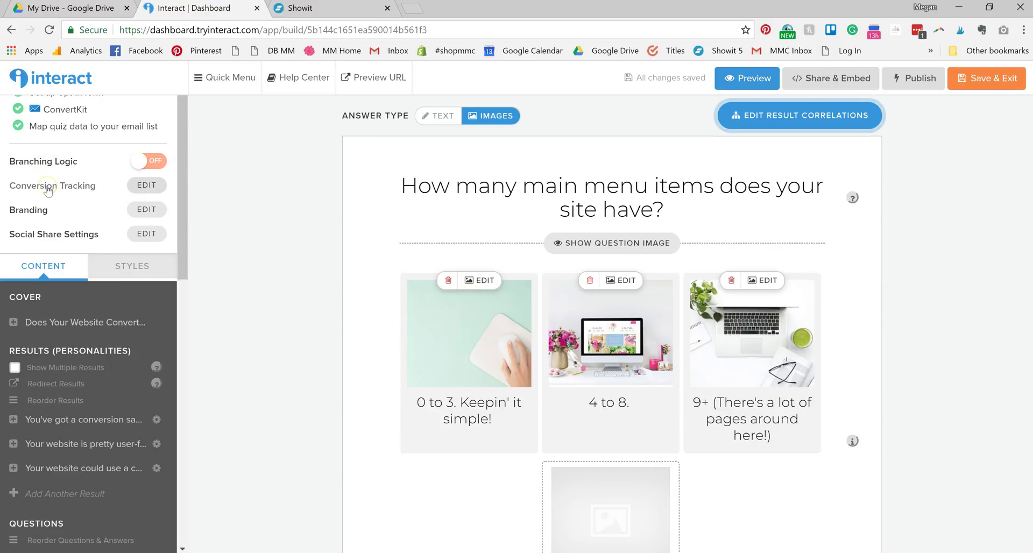
{"action": "scroll", "coordinate": [54, 145], "scroll_direction": "up", "scroll_amount": 1}
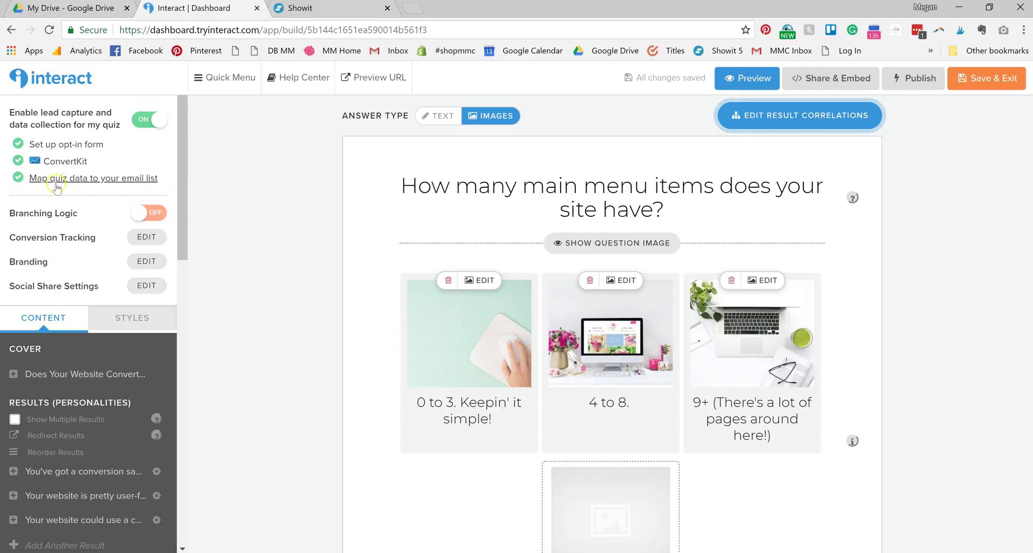
{"action": "left_click", "coordinate": [116, 180]}
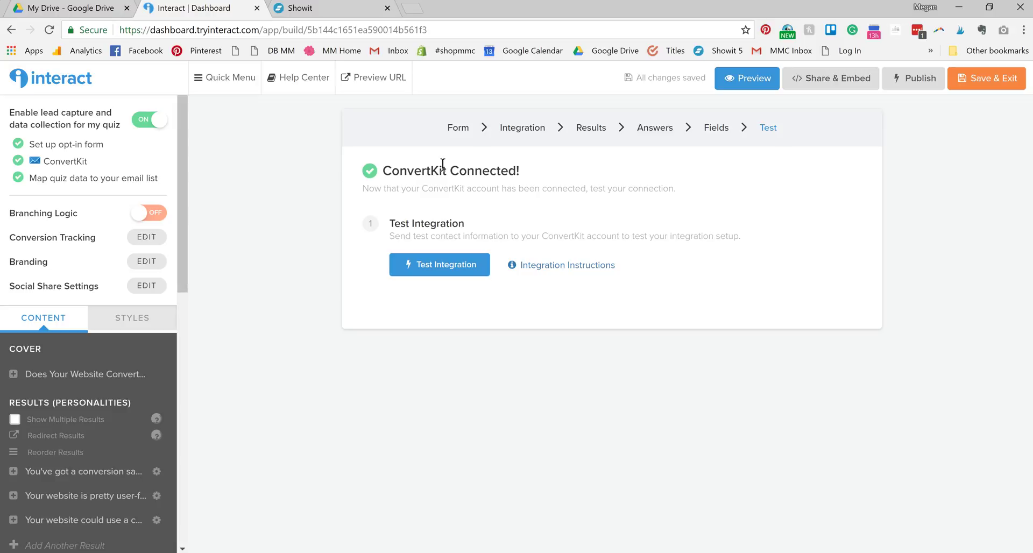
{"action": "left_click", "coordinate": [514, 129]}
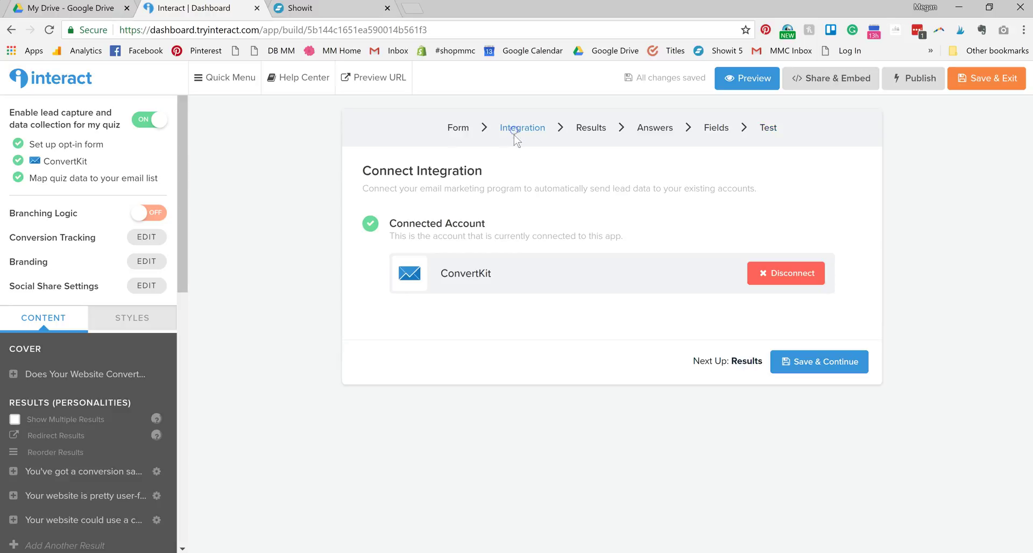
{"action": "left_click", "coordinate": [525, 189]}
Show the result mapping and review the form action triggered by the "conversion savvy" result.
{"action": "left_click", "coordinate": [591, 129]}
{"action": "left_click", "coordinate": [429, 206]}
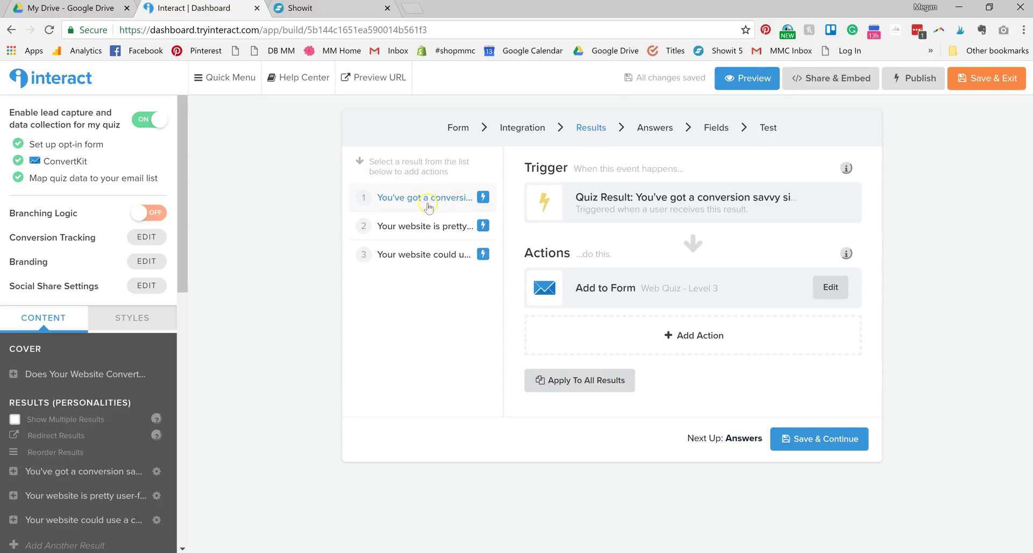
{"action": "left_click", "coordinate": [480, 199]}
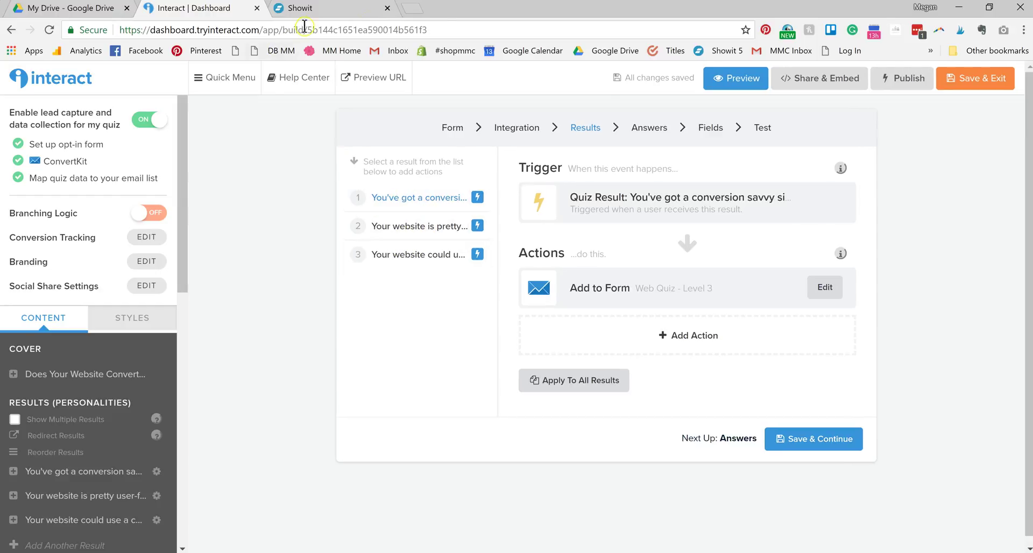
Open convertkit.com in a new browser tab and go to the account's dashboard.
{"action": "left_click", "coordinate": [412, 9]}
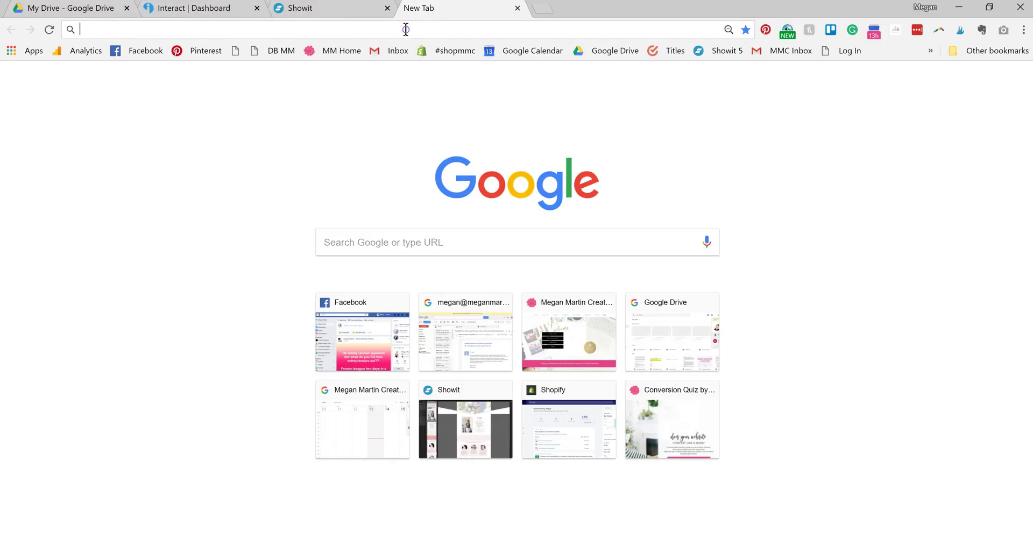
{"action": "type", "text": "conv"}
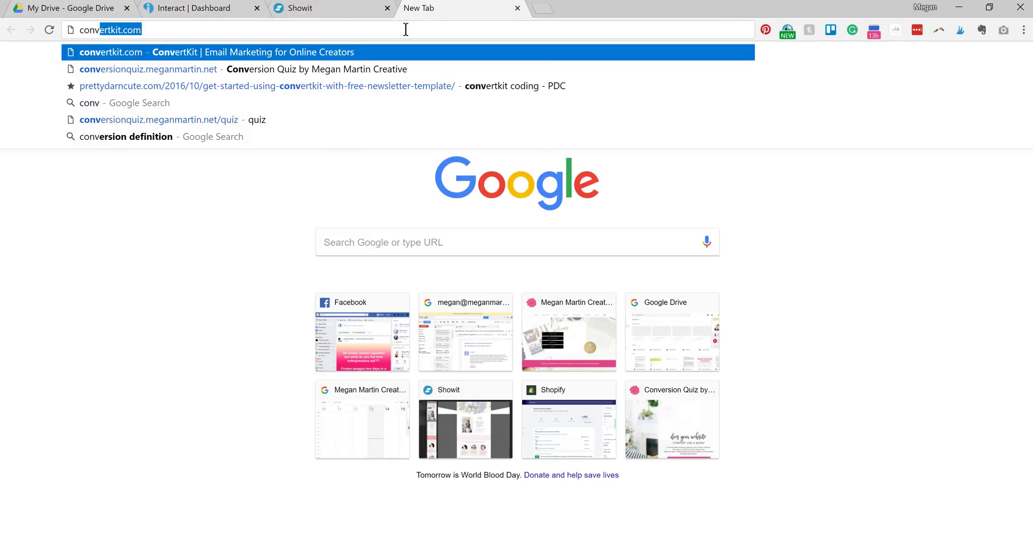
{"action": "key", "text": "Return"}
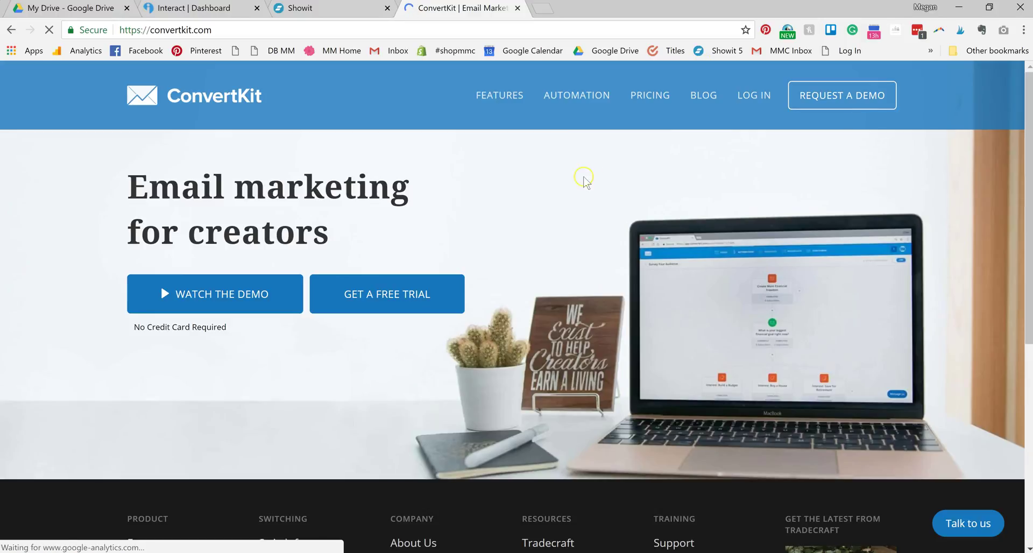
{"action": "left_click", "coordinate": [740, 94]}
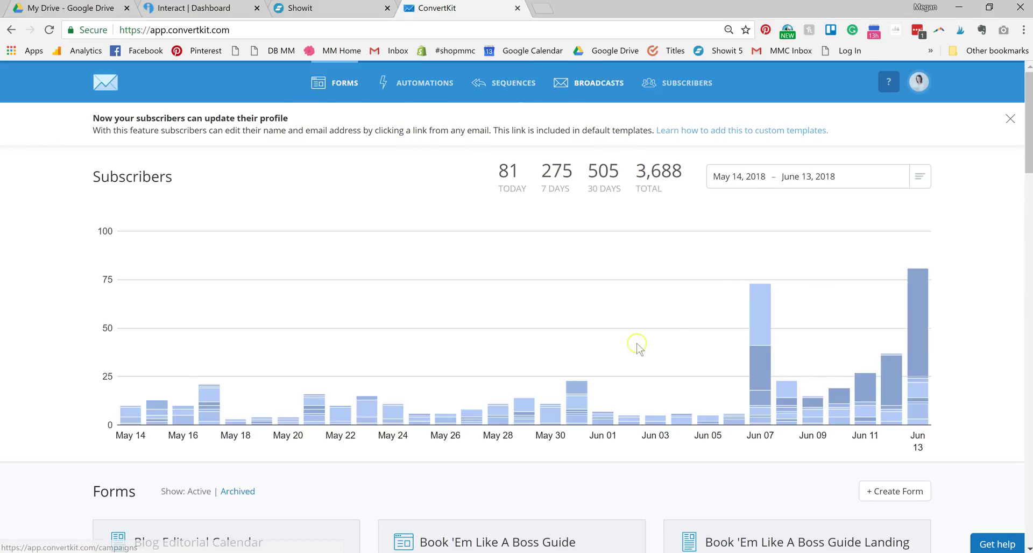
Find the "Web Quiz" Level 1, 2 and 3 forms in ConvertKit's list of forms.
{"action": "scroll", "coordinate": [637, 347], "scroll_direction": "down", "scroll_amount": 7}
{"action": "scroll", "coordinate": [657, 304], "scroll_direction": "down", "scroll_amount": 15}
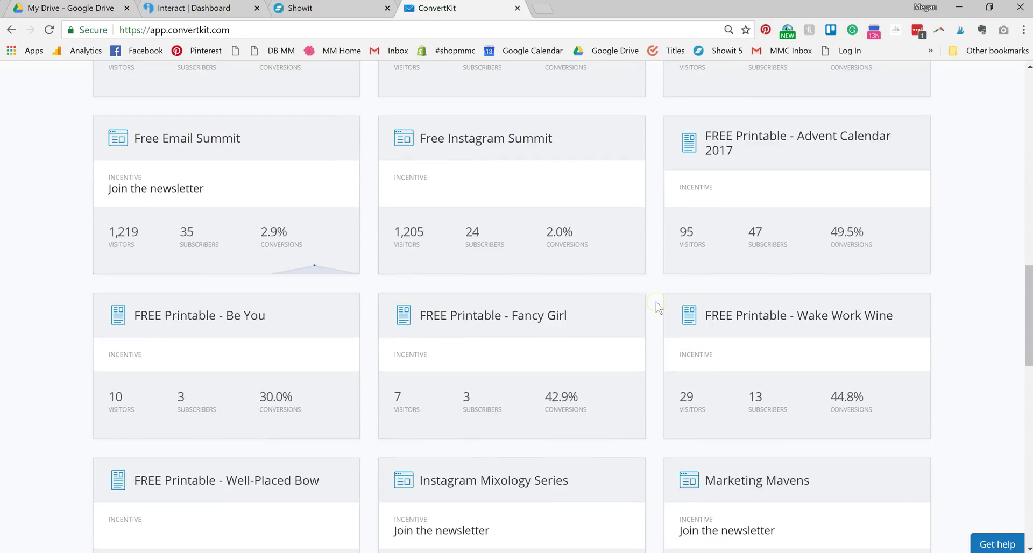
{"action": "scroll", "coordinate": [658, 307], "scroll_direction": "down", "scroll_amount": 5}
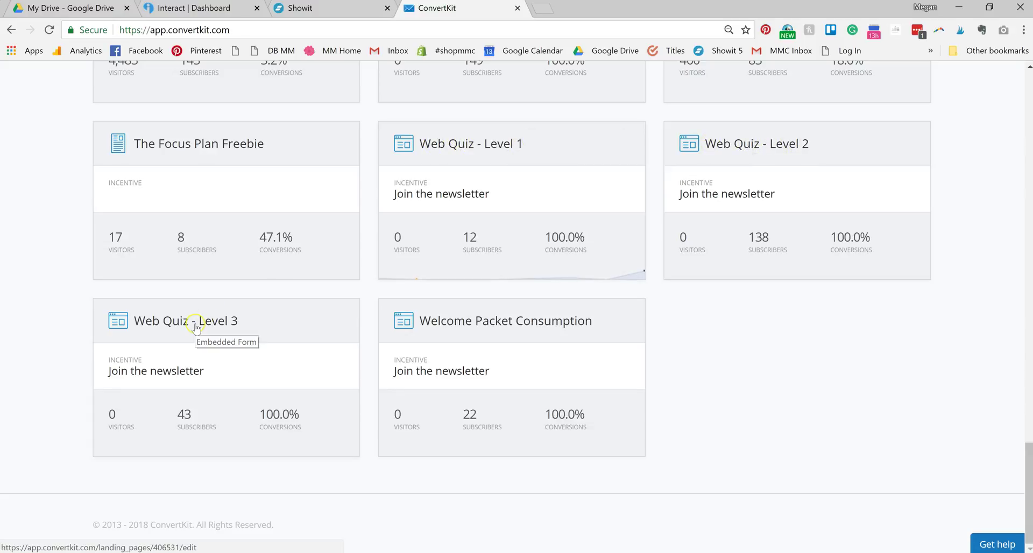
Switch back to the Interact quiz builder and review the ConvertKit action mapped to the "conversion savvy" result.
{"action": "left_click", "coordinate": [328, 11]}
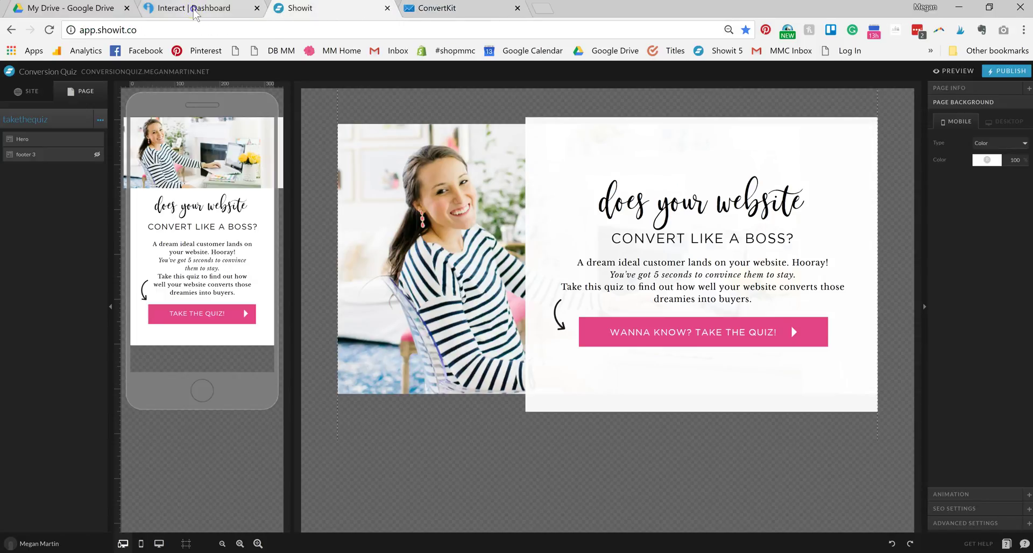
{"action": "left_click", "coordinate": [194, 10]}
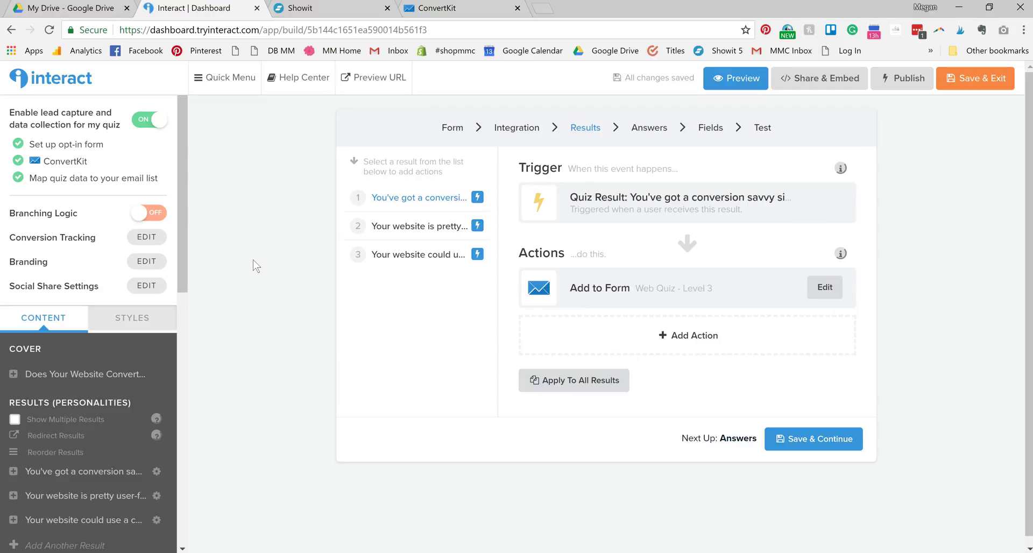
{"action": "left_click", "coordinate": [240, 222]}
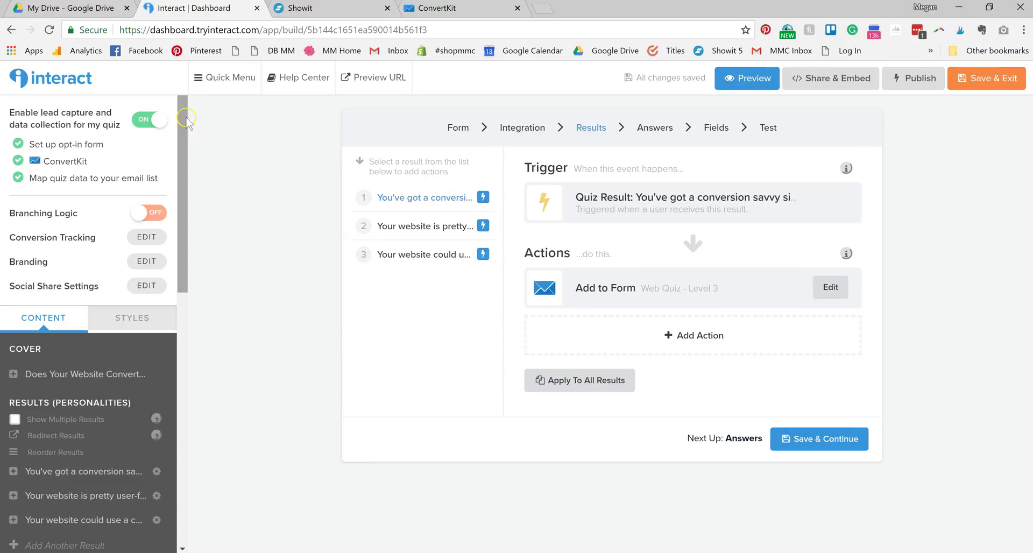
{"action": "left_click", "coordinate": [264, 163]}
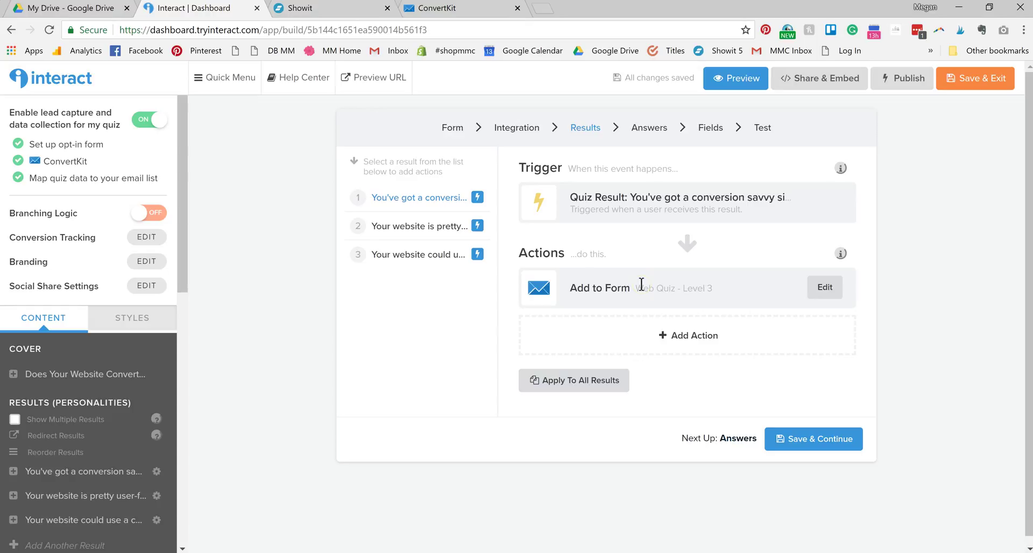
Review the answer mapping for the quiz's questions and return to the result mapping.
{"action": "left_click", "coordinate": [637, 135]}
{"action": "left_click", "coordinate": [642, 133]}
{"action": "left_click", "coordinate": [602, 189]}
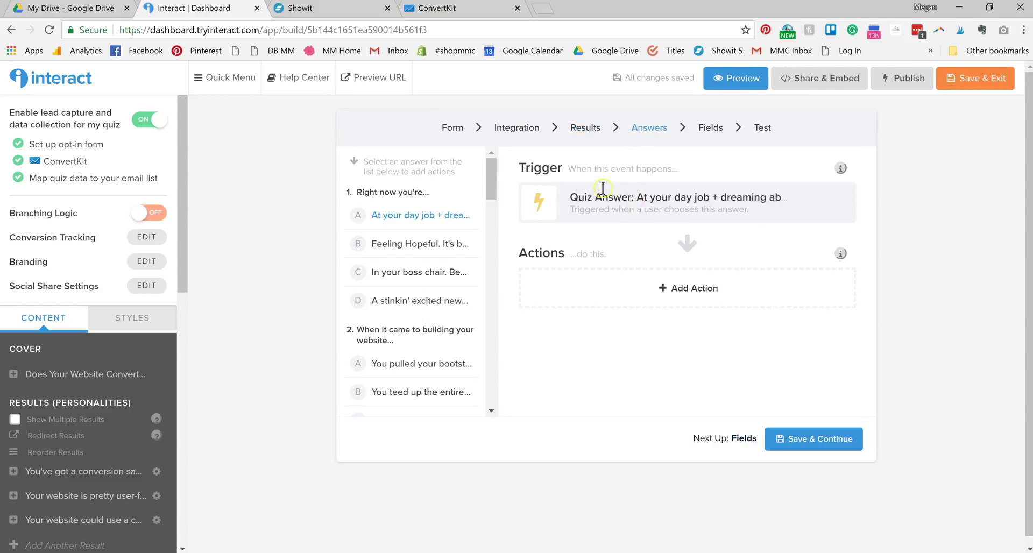
{"action": "left_click", "coordinate": [494, 164]}
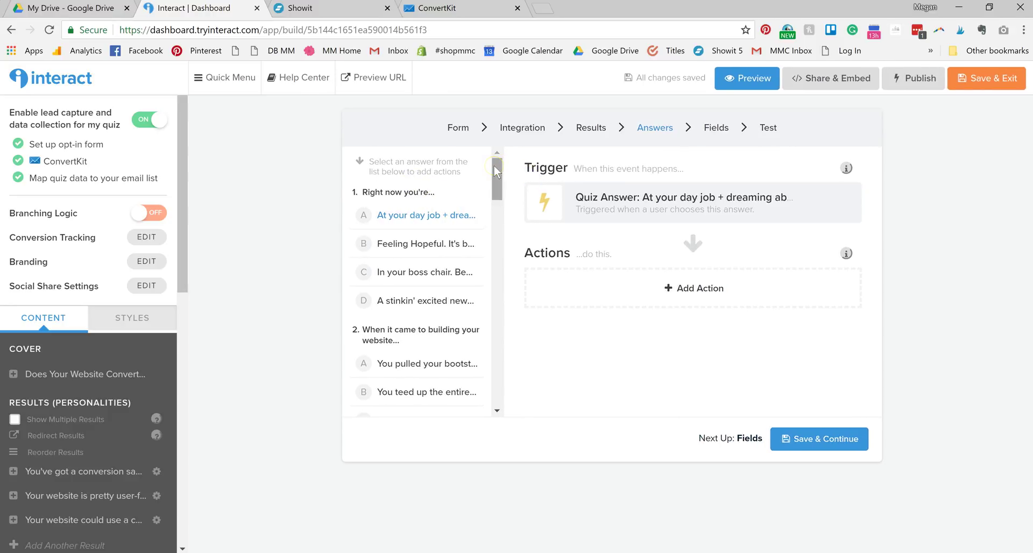
{"action": "scroll", "coordinate": [420, 309], "scroll_direction": "down", "scroll_amount": 3}
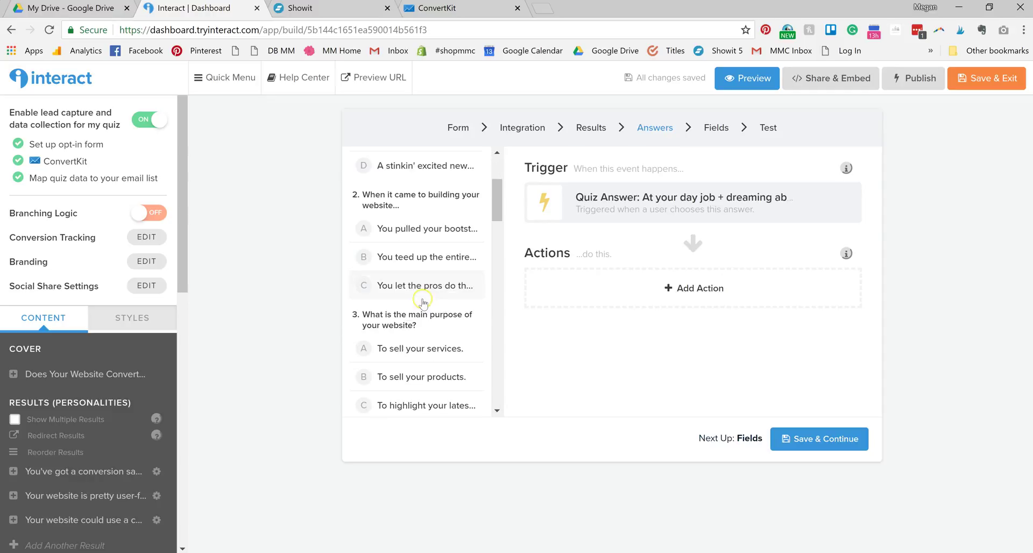
{"action": "scroll", "coordinate": [422, 302], "scroll_direction": "down", "scroll_amount": 2}
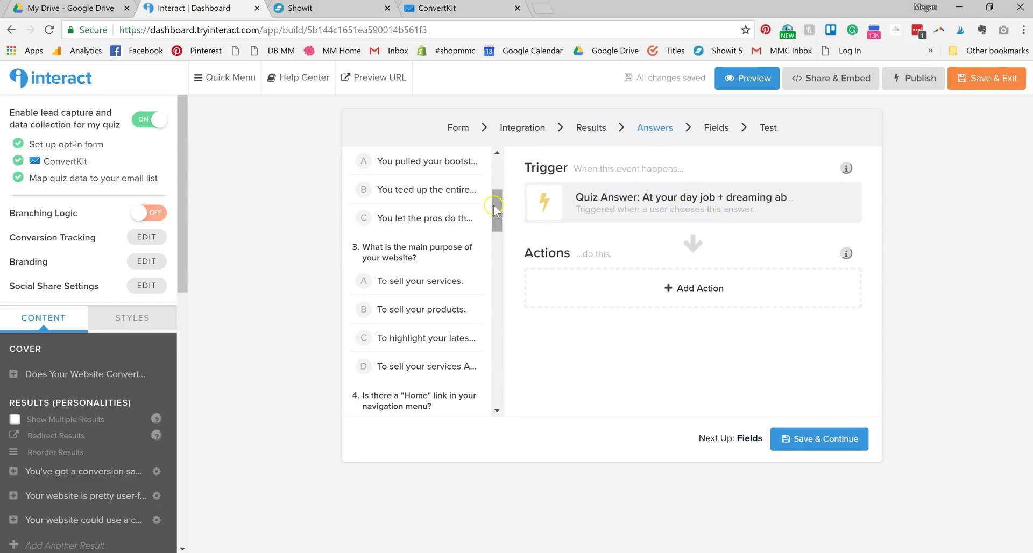
{"action": "left_click_drag", "start_coordinate": [493, 205], "coordinate": [495, 170]}
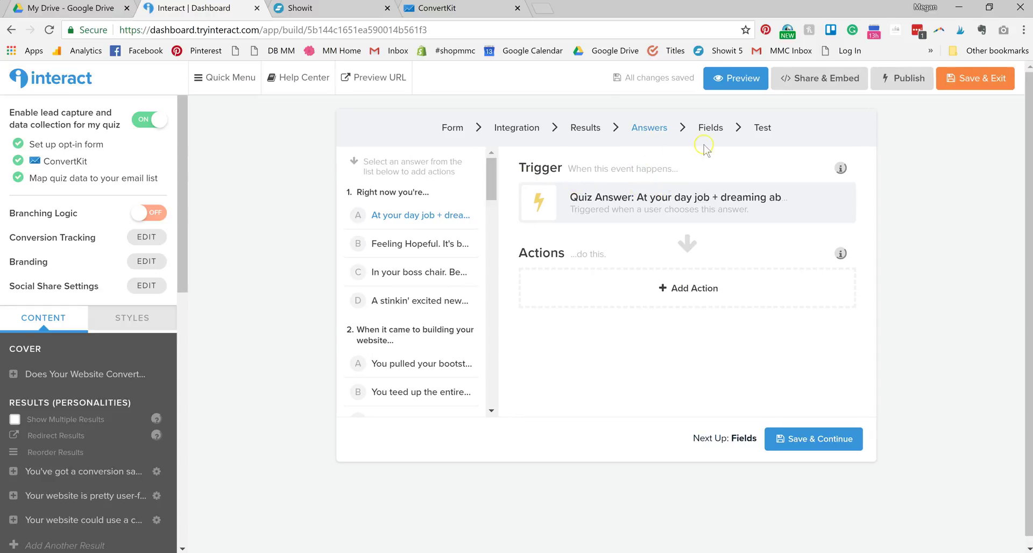
{"action": "left_click", "coordinate": [590, 131]}
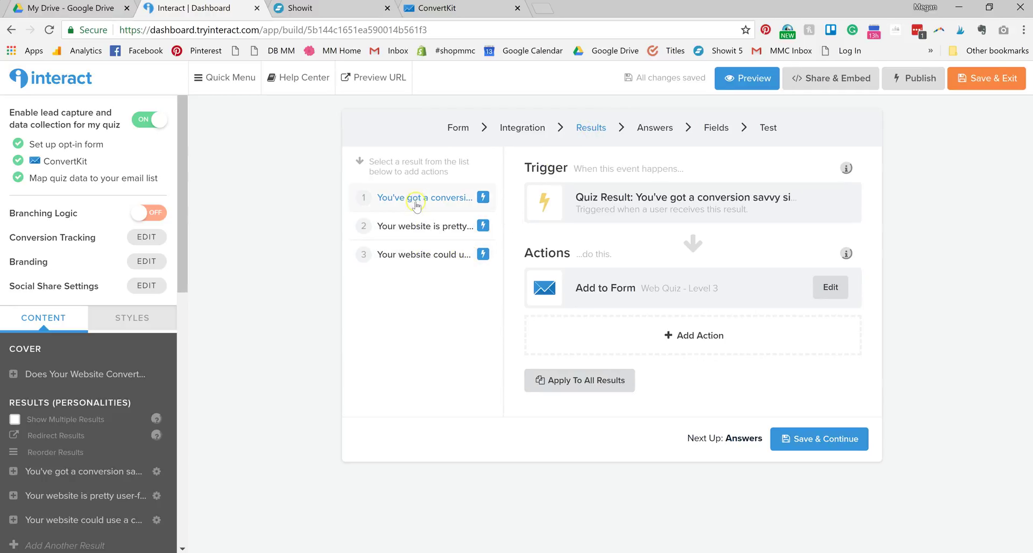
Review the ConvertKit answer mapping for the first answer of the "Right now you're..." question.
{"action": "left_click", "coordinate": [661, 131]}
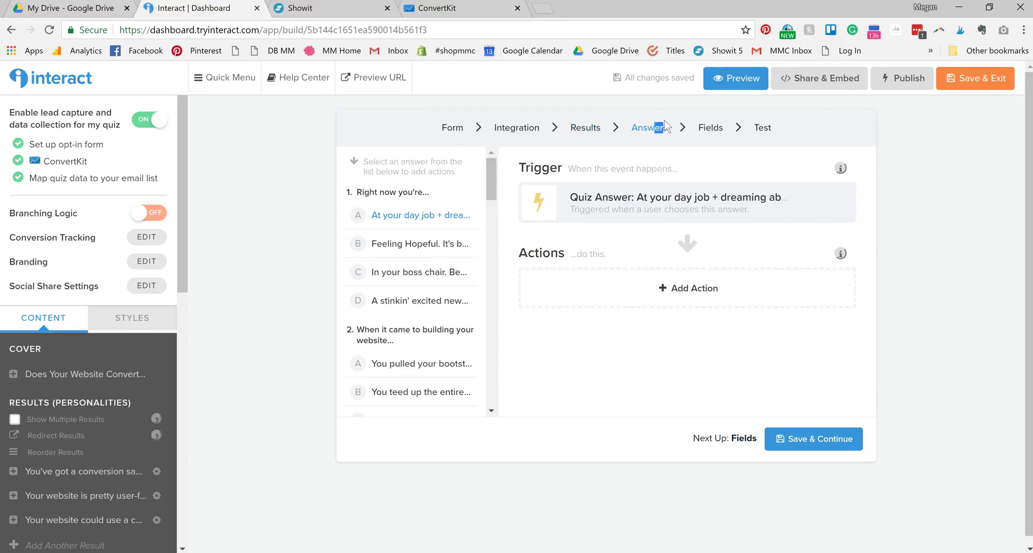
{"action": "left_click", "coordinate": [642, 138]}
{"action": "left_click", "coordinate": [664, 112]}
{"action": "left_click", "coordinate": [432, 215]}
Review how the opt-in form fields map to ConvertKit and open the integration test page.
{"action": "left_click", "coordinate": [719, 130]}
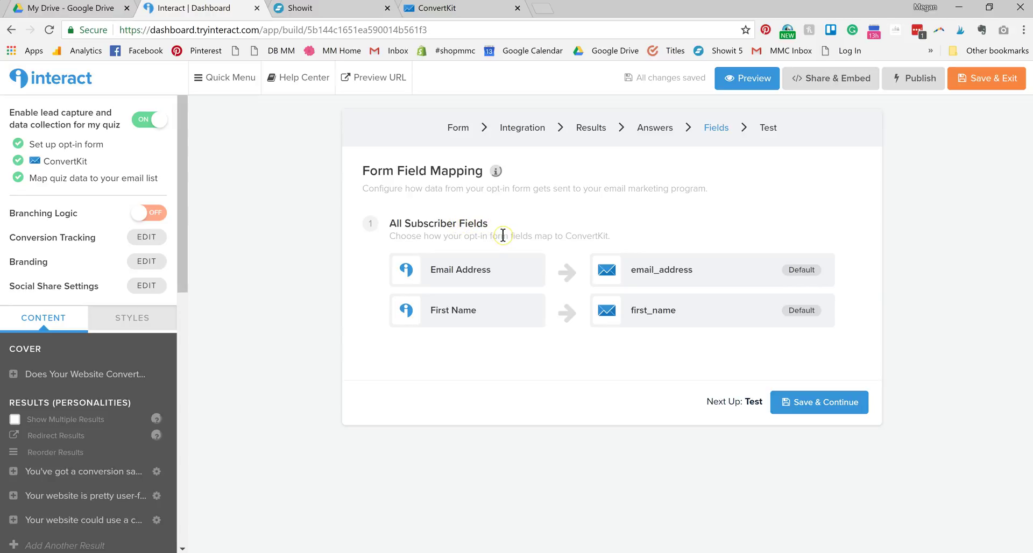
{"action": "left_click", "coordinate": [523, 230]}
{"action": "left_click", "coordinate": [767, 130]}
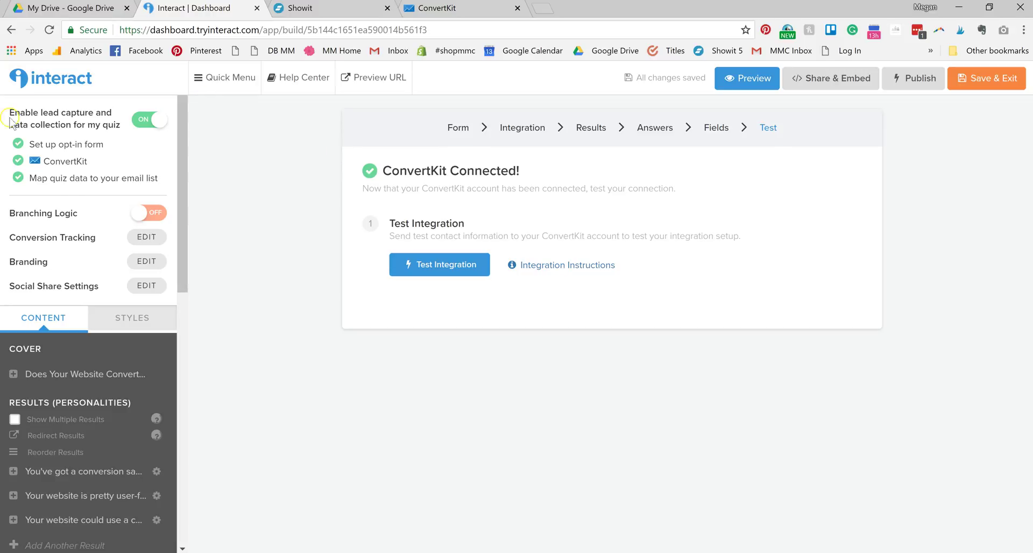
Look through the quiz's style settings, covering the colors, font type and logo image.
{"action": "left_click", "coordinate": [28, 261]}
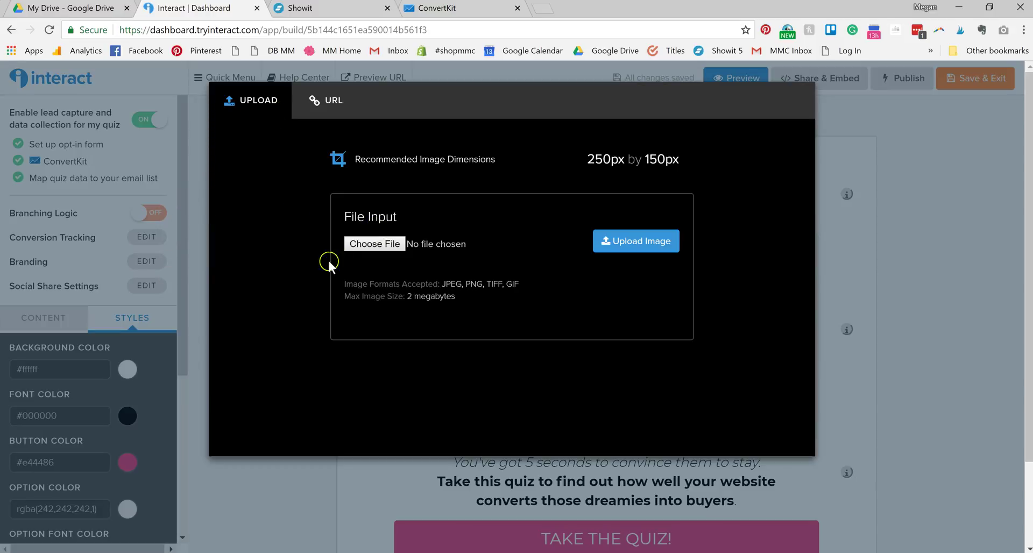
{"action": "left_click", "coordinate": [186, 176]}
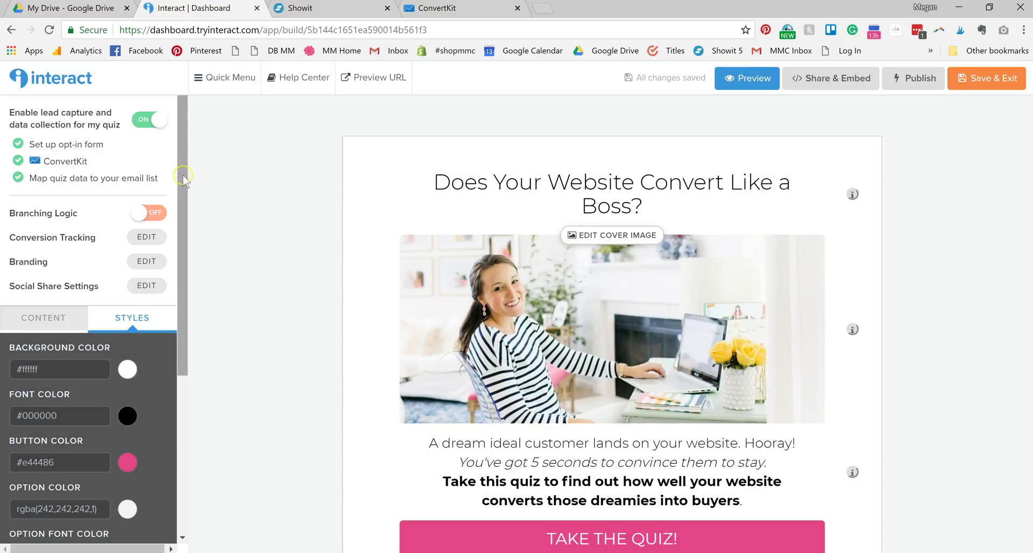
{"action": "scroll", "coordinate": [129, 349], "scroll_direction": "down", "scroll_amount": 1}
{"action": "scroll", "coordinate": [130, 345], "scroll_direction": "down", "scroll_amount": 3}
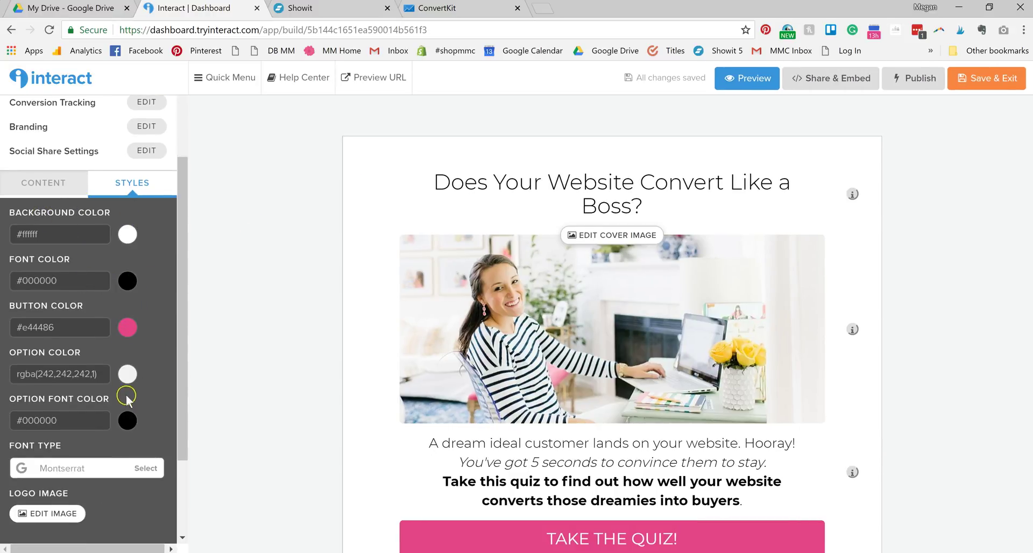
{"action": "scroll", "coordinate": [129, 366], "scroll_direction": "down", "scroll_amount": 2}
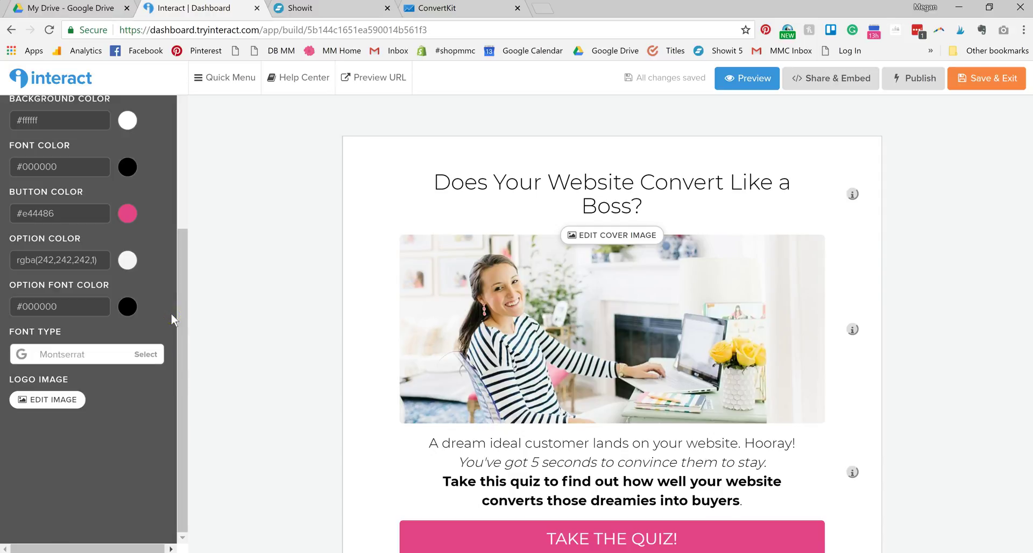
{"action": "left_click", "coordinate": [178, 345]}
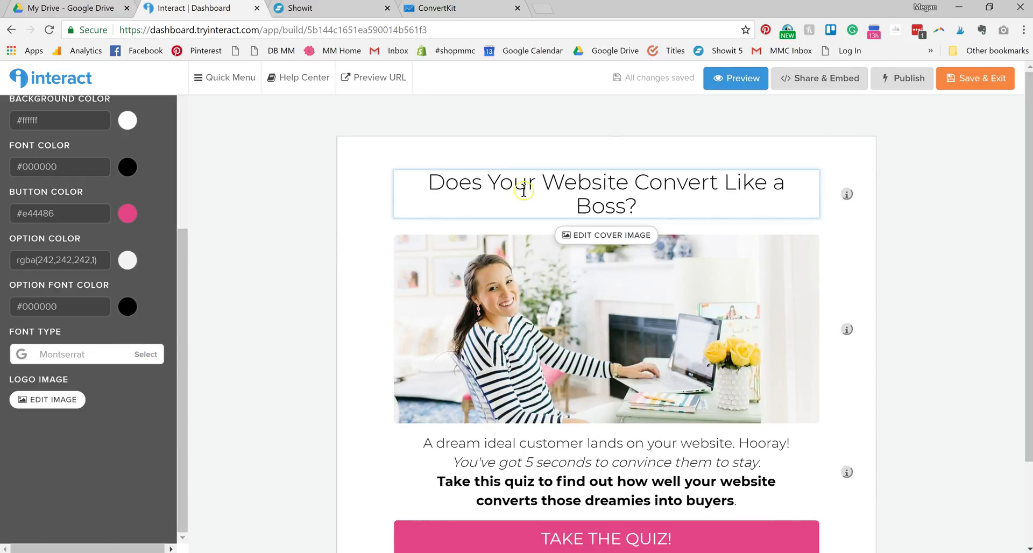
{"action": "left_click", "coordinate": [180, 269]}
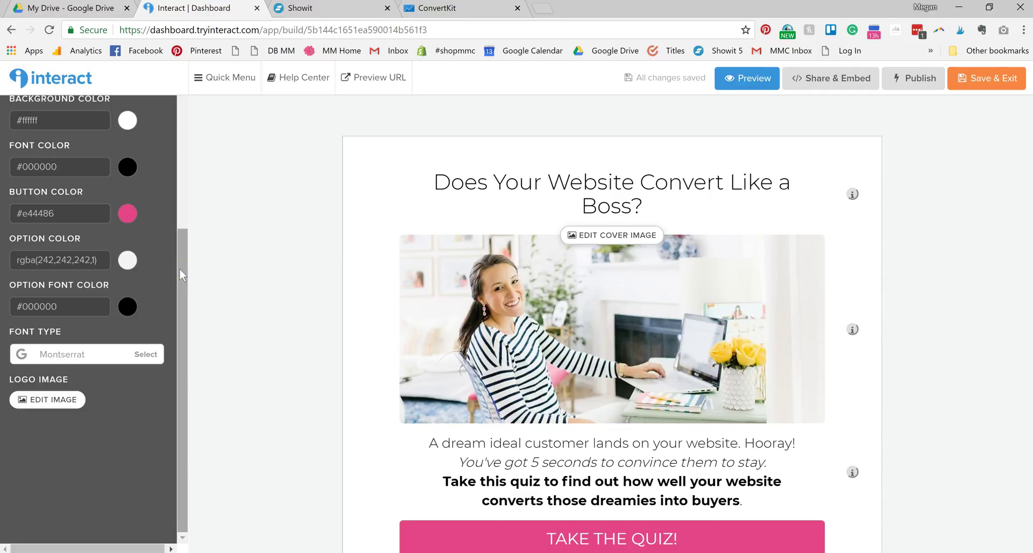
{"action": "left_click_drag", "start_coordinate": [179, 269], "coordinate": [197, 118]}
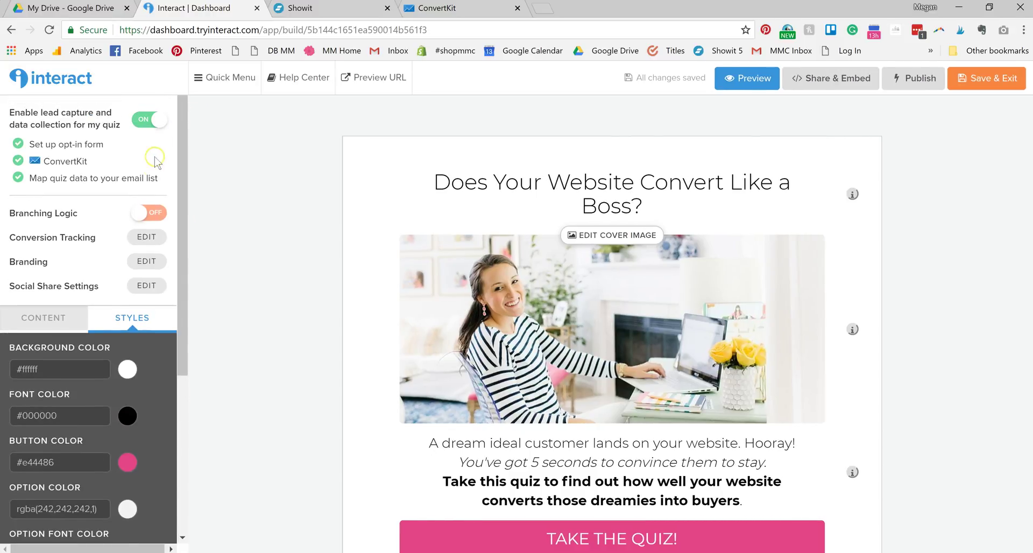
Review the quiz's social share settings and open Share & Embed, cancelling the prompt to publish changes.
{"action": "left_click", "coordinate": [58, 291]}
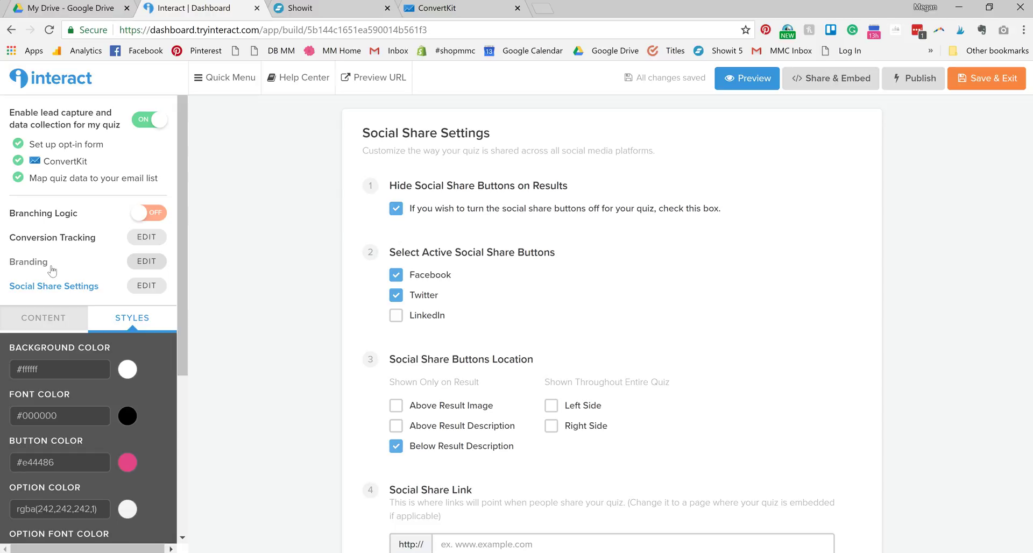
{"action": "left_click", "coordinate": [945, 88]}
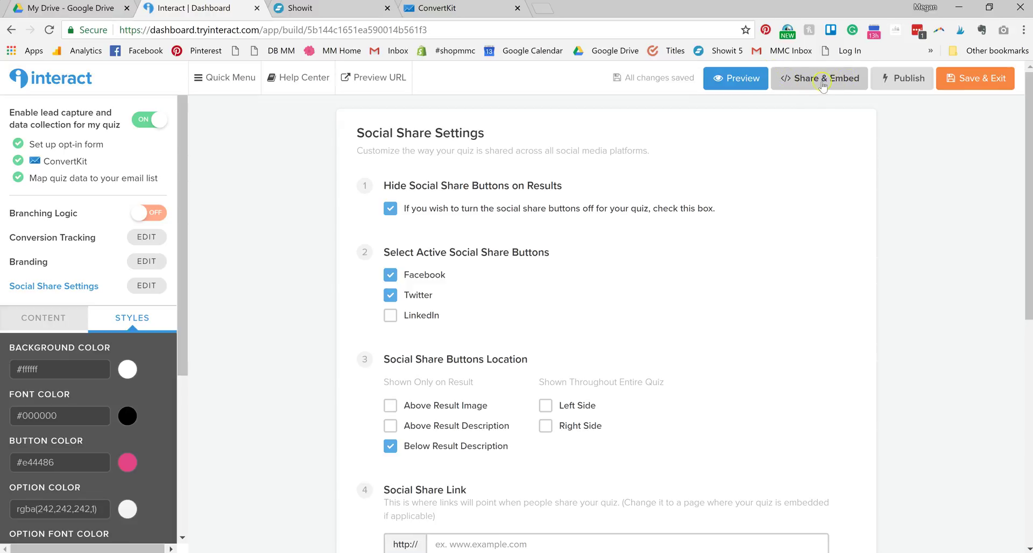
{"action": "left_click", "coordinate": [822, 80]}
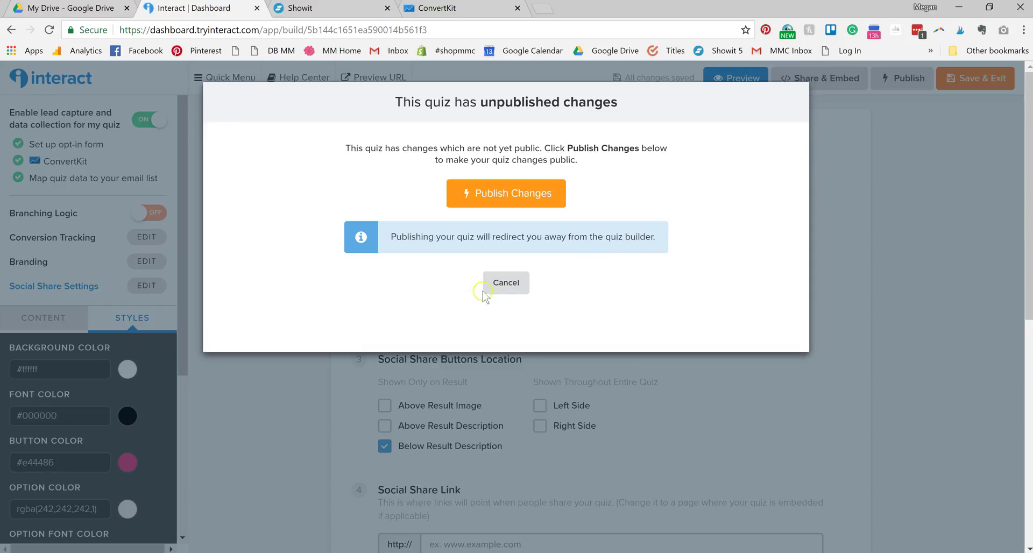
{"action": "left_click", "coordinate": [501, 282]}
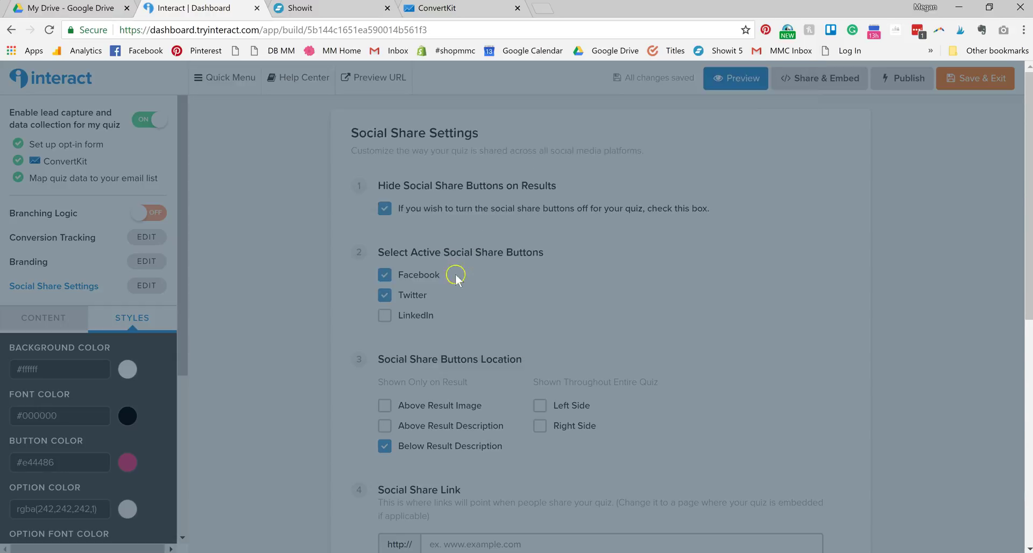
{"action": "scroll", "coordinate": [328, 221], "scroll_direction": "down", "scroll_amount": 1}
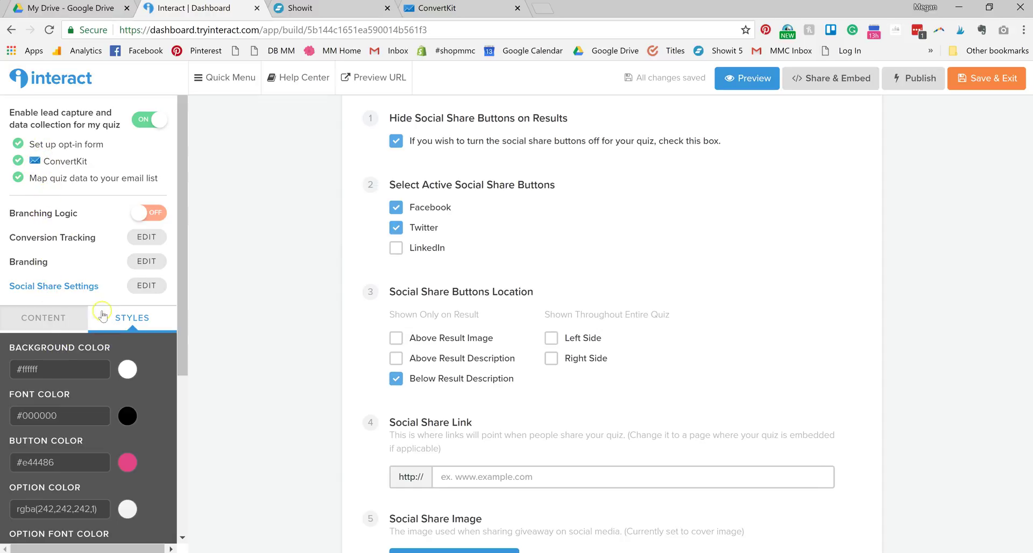
Return to the quiz content and look through the outline of its cover, results and questions.
{"action": "left_click", "coordinate": [51, 320]}
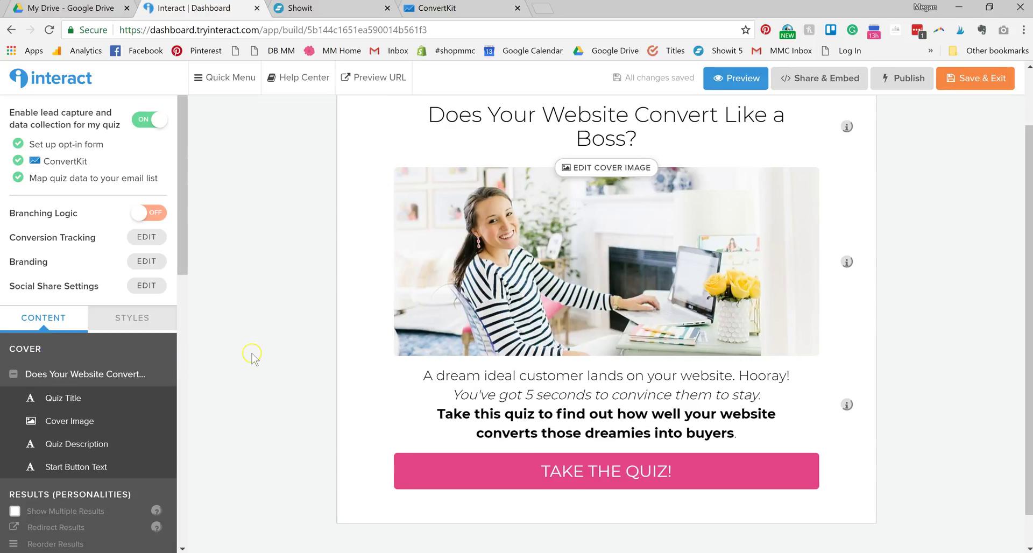
{"action": "scroll", "coordinate": [252, 353], "scroll_direction": "down", "scroll_amount": 1}
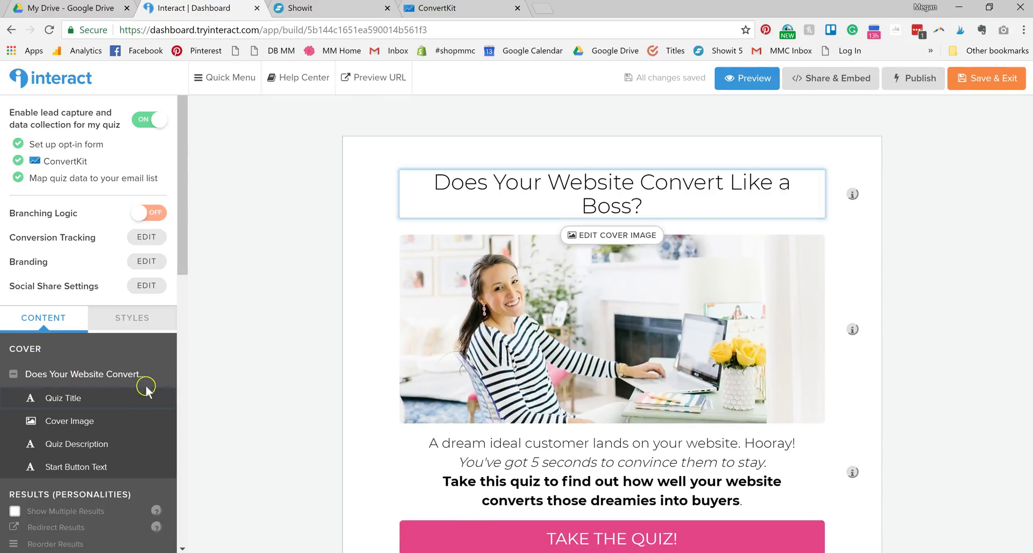
{"action": "scroll", "coordinate": [136, 383], "scroll_direction": "down", "scroll_amount": 3}
{"action": "scroll", "coordinate": [136, 382], "scroll_direction": "down", "scroll_amount": 1}
{"action": "scroll", "coordinate": [102, 248], "scroll_direction": "up", "scroll_amount": 4}
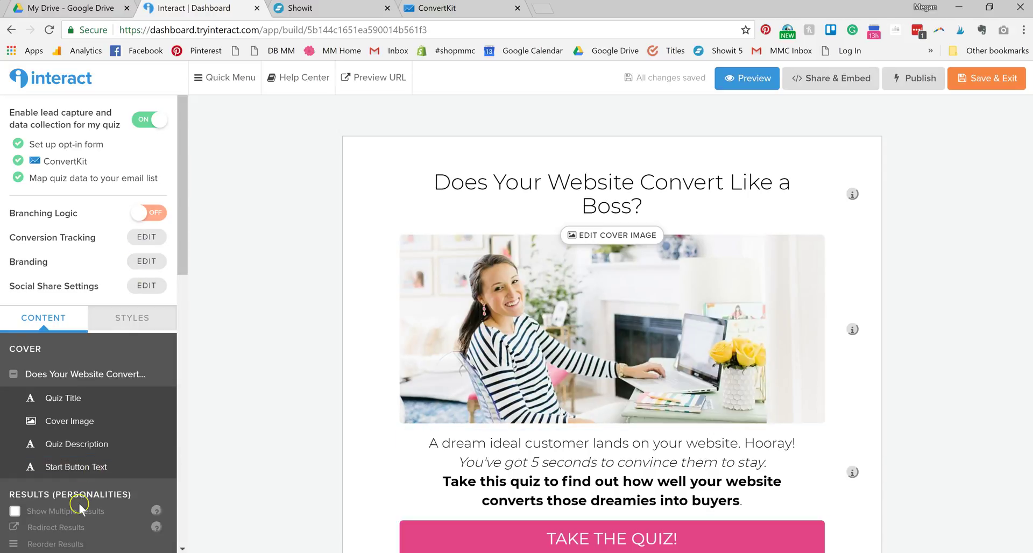
{"action": "scroll", "coordinate": [78, 497], "scroll_direction": "down", "scroll_amount": 4}
{"action": "scroll", "coordinate": [76, 484], "scroll_direction": "down", "scroll_amount": 1}
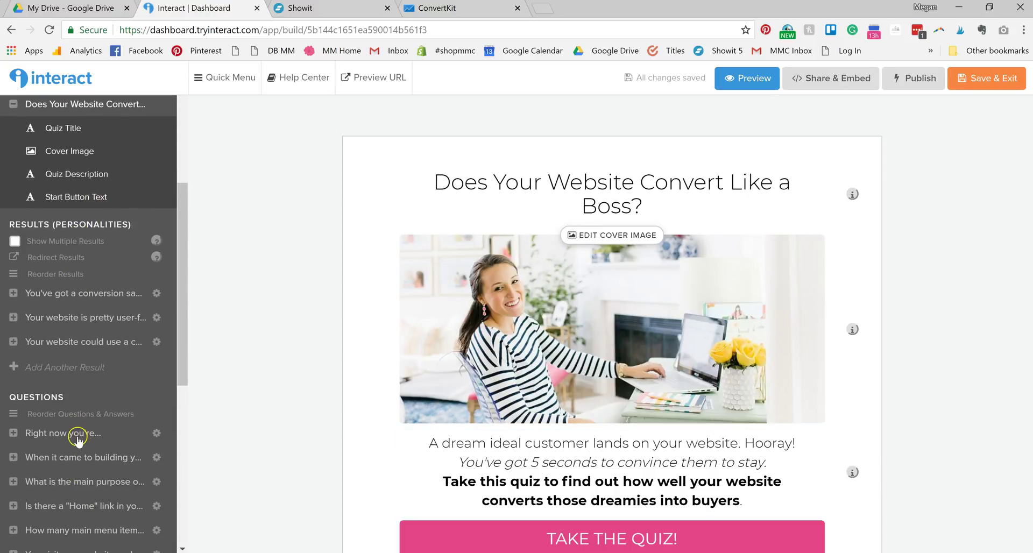
Check the result correlations of the quiz's first three questions and open the question about a "Home" link.
{"action": "left_click", "coordinate": [80, 437]}
{"action": "left_click", "coordinate": [805, 117]}
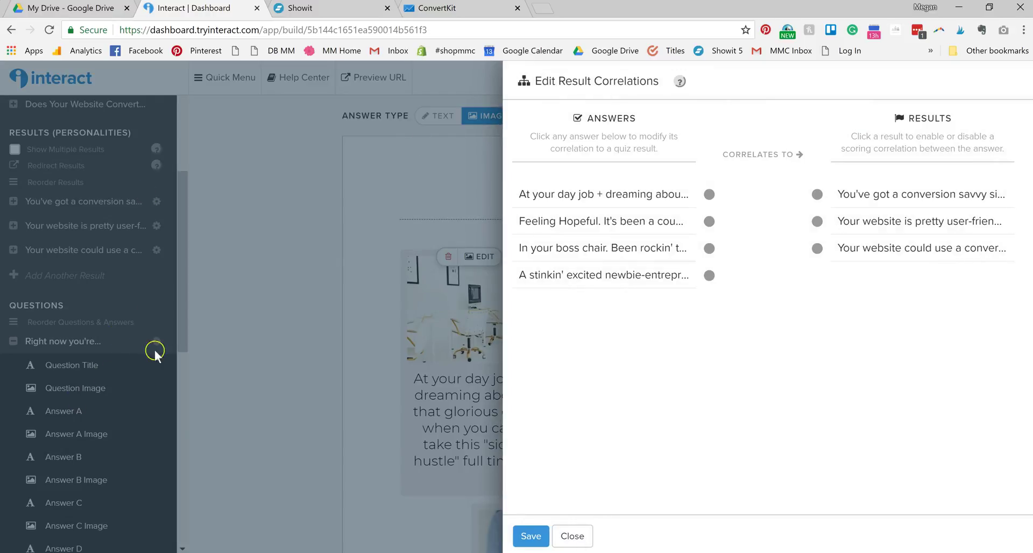
{"action": "left_click", "coordinate": [99, 426]}
{"action": "scroll", "coordinate": [99, 409], "scroll_direction": "down", "scroll_amount": 2}
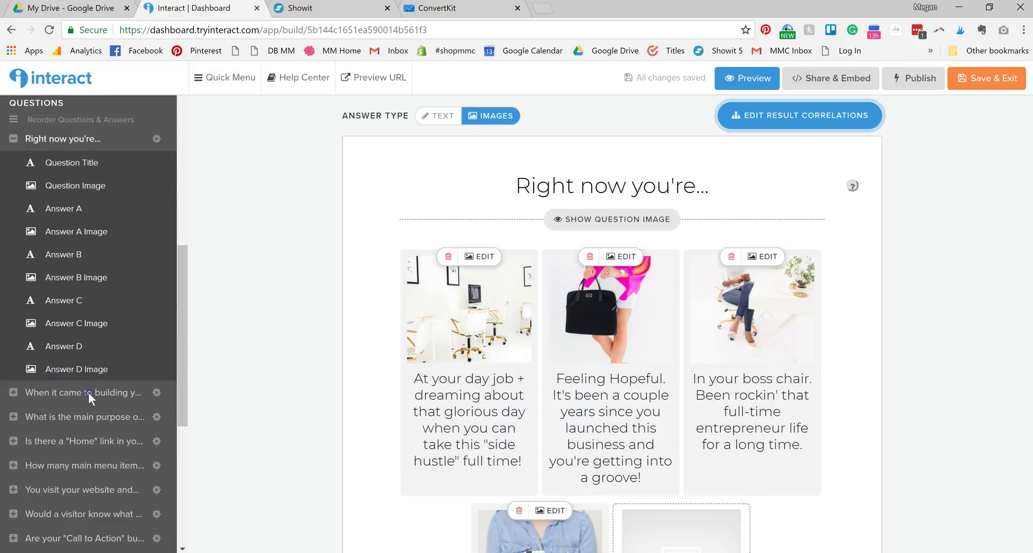
{"action": "left_click", "coordinate": [88, 393]}
{"action": "left_click", "coordinate": [796, 117]}
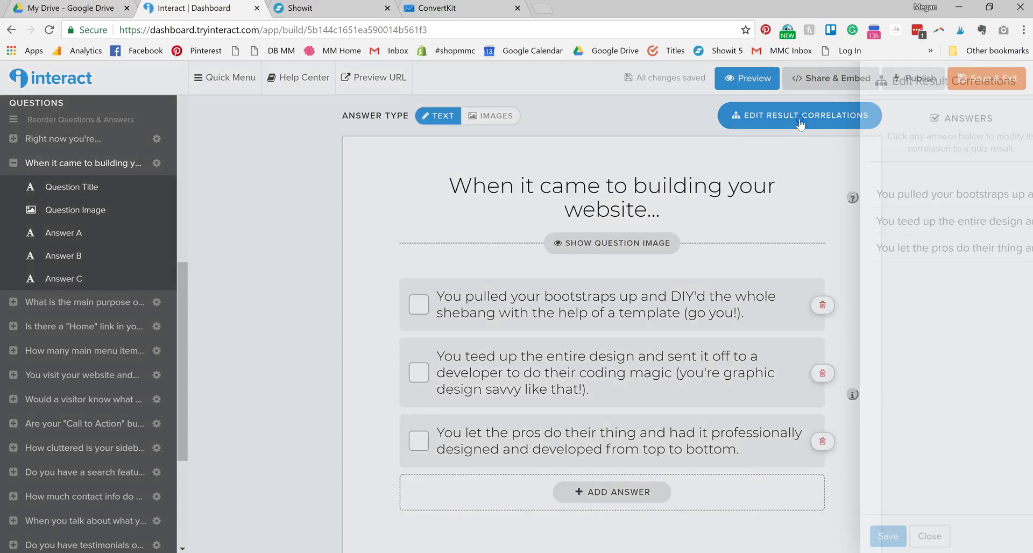
{"action": "left_click", "coordinate": [146, 290]}
{"action": "left_click", "coordinate": [94, 303]}
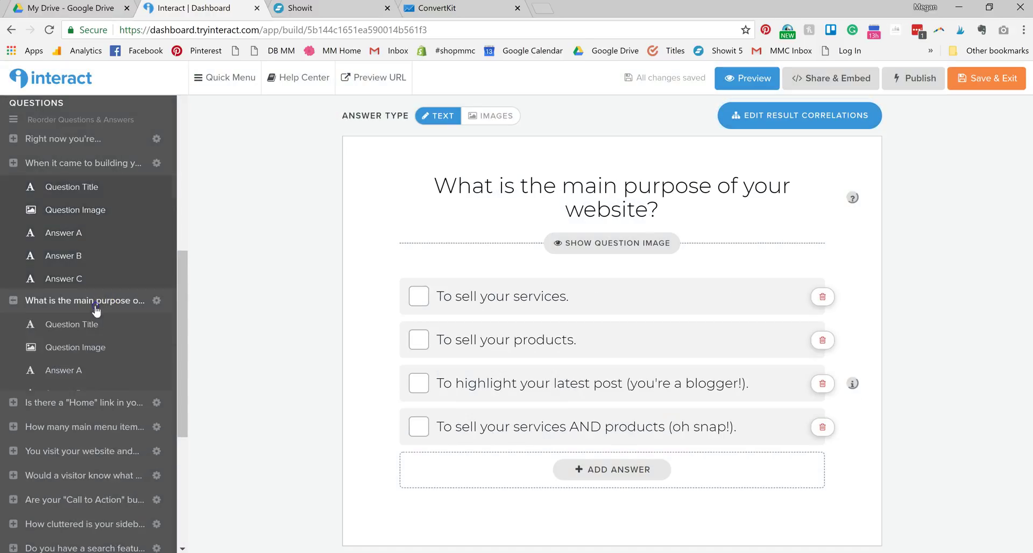
{"action": "left_click", "coordinate": [794, 115]}
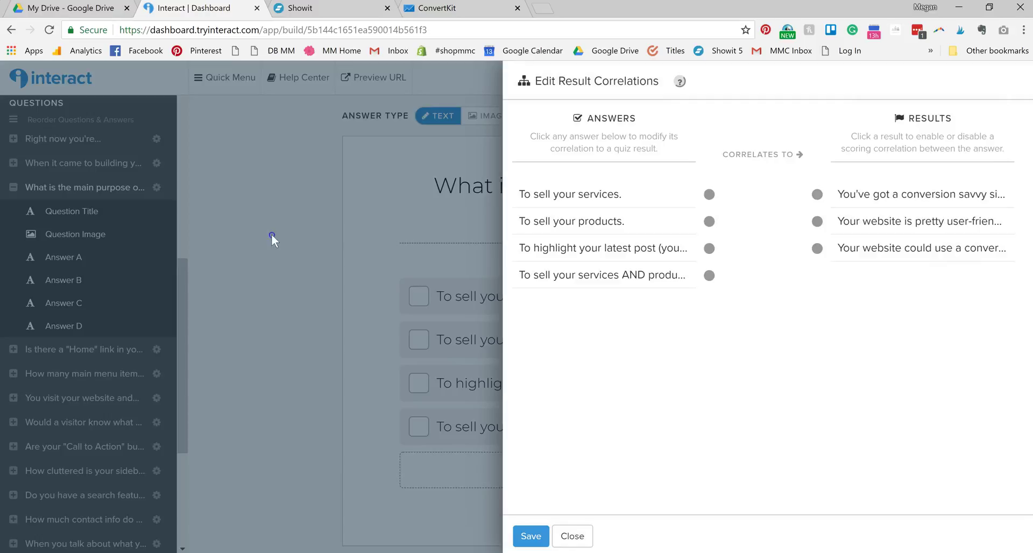
{"action": "left_click", "coordinate": [258, 247]}
{"action": "left_click", "coordinate": [93, 349]}
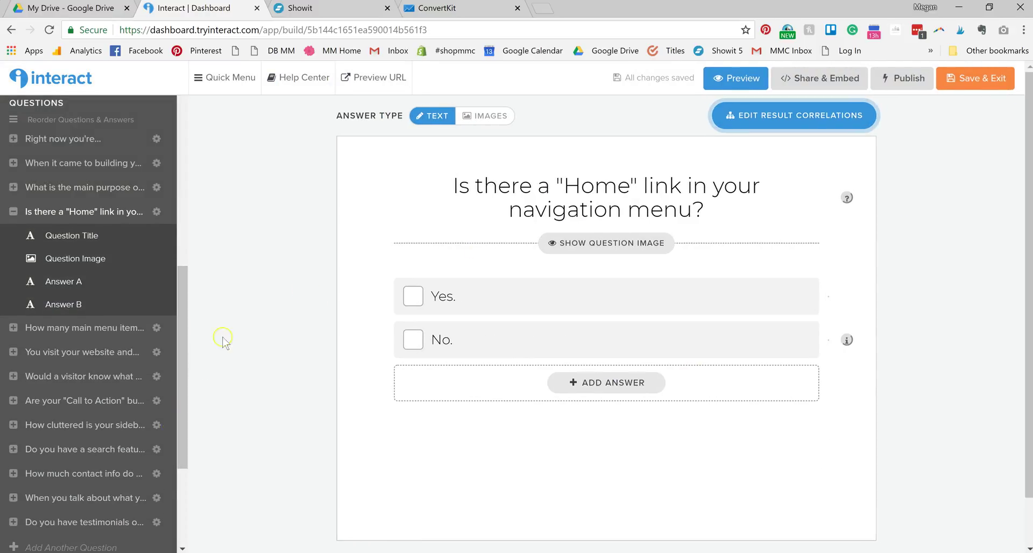
Publish the quiz changes and open the options to embed the quiz in a website or landing page.
{"action": "left_click", "coordinate": [904, 78]}
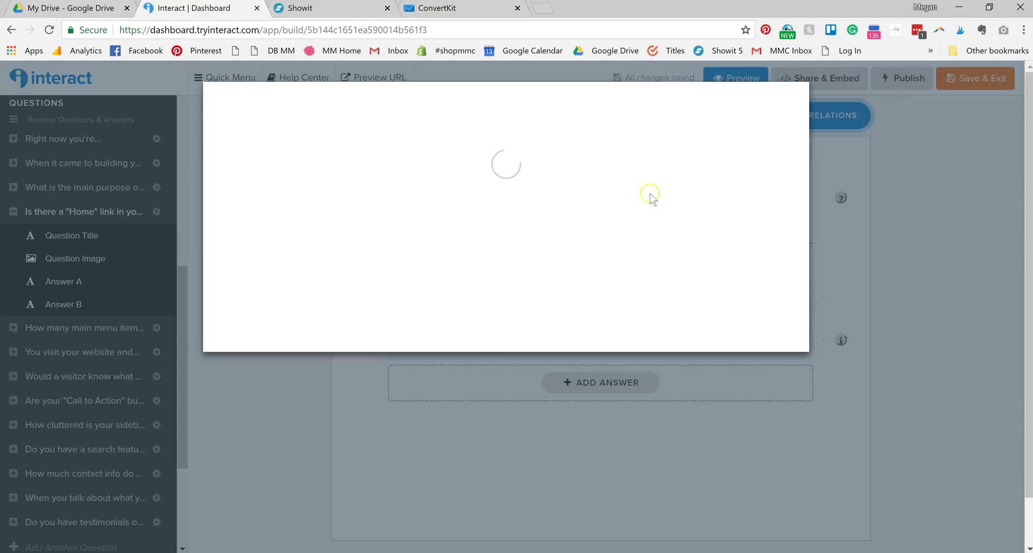
{"action": "left_click", "coordinate": [509, 196]}
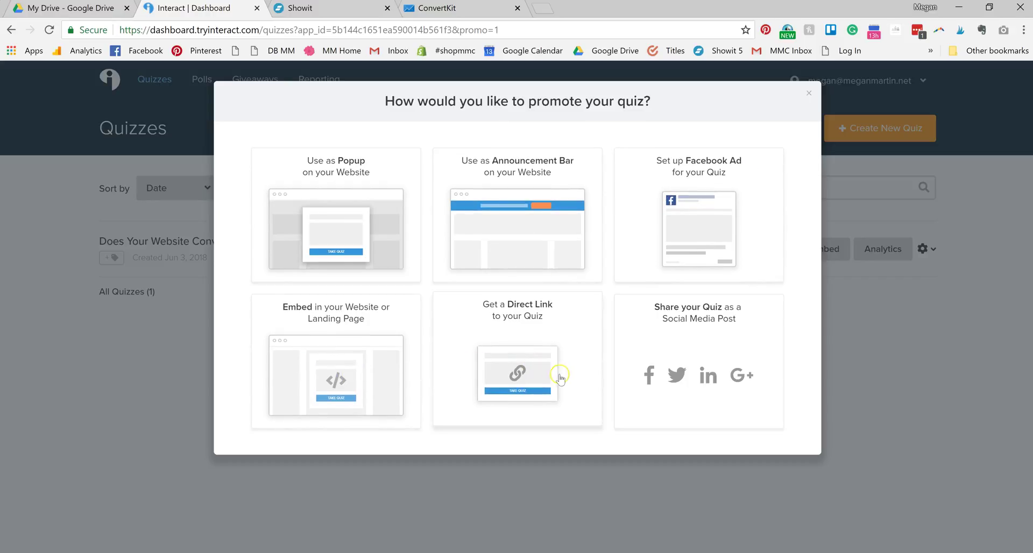
{"action": "left_click", "coordinate": [297, 339]}
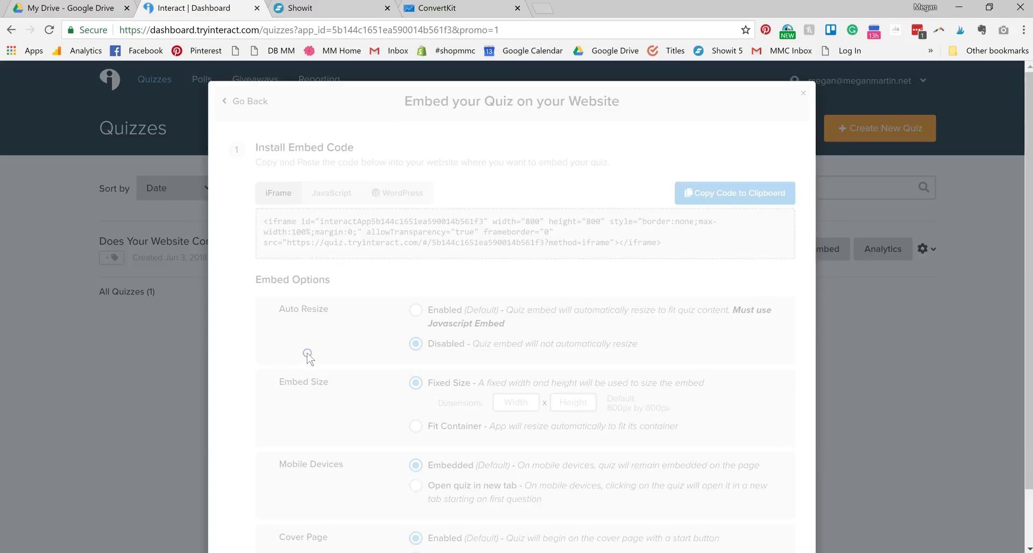
Disable the cover page in the embed options and copy the iFrame code to the clipboard.
{"action": "scroll", "coordinate": [395, 322], "scroll_direction": "down", "scroll_amount": 2}
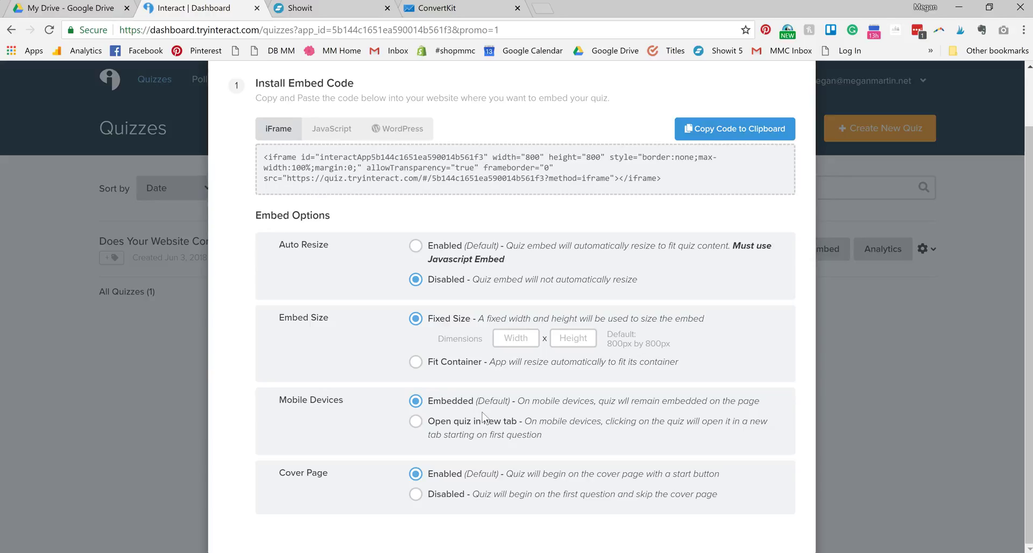
{"action": "left_click", "coordinate": [416, 493]}
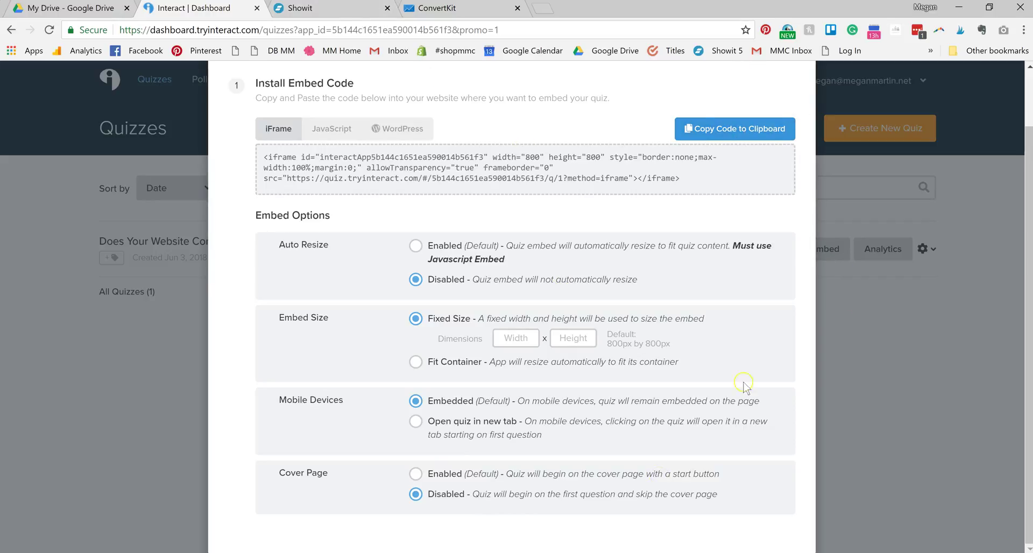
{"action": "left_click", "coordinate": [741, 130]}
Review the WordPress plugin and shortcode instructions, returning to the iFrame embed code.
{"action": "left_click", "coordinate": [387, 129]}
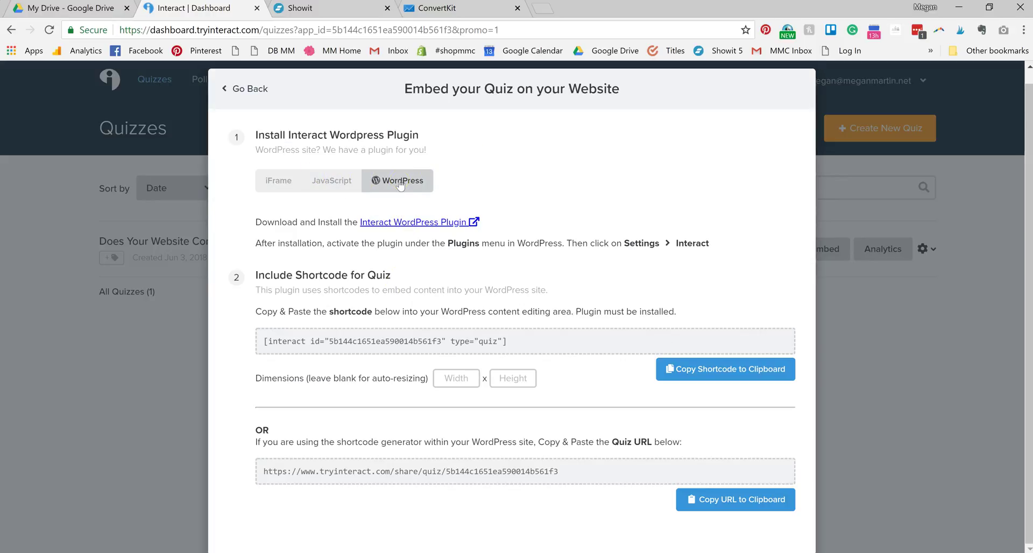
{"action": "left_click", "coordinate": [378, 345]}
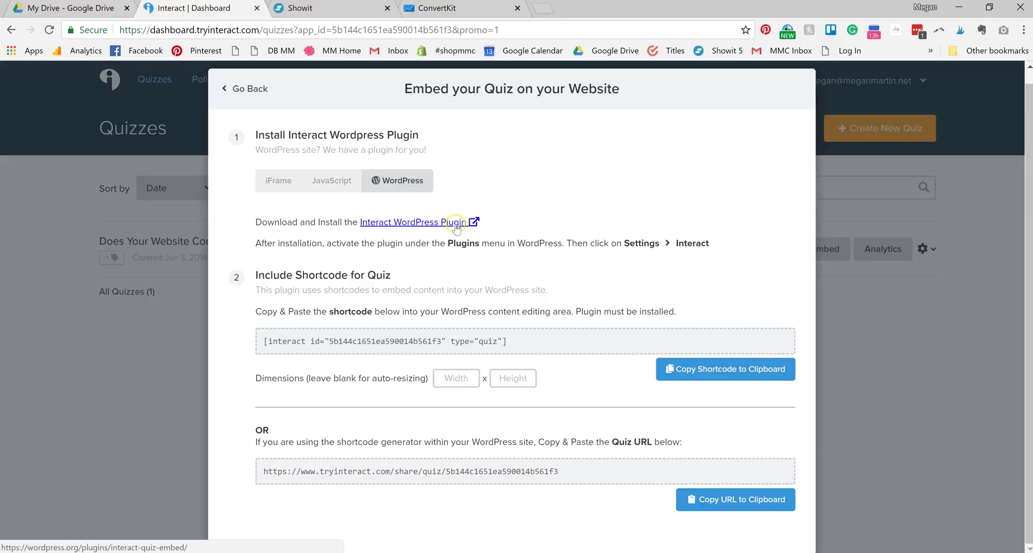
{"action": "left_click", "coordinate": [298, 182]}
{"action": "scroll", "coordinate": [364, 157], "scroll_direction": "down", "scroll_amount": 1}
Copy the iFrame embed code to the clipboard again and close the embed window.
{"action": "left_click", "coordinate": [263, 162]}
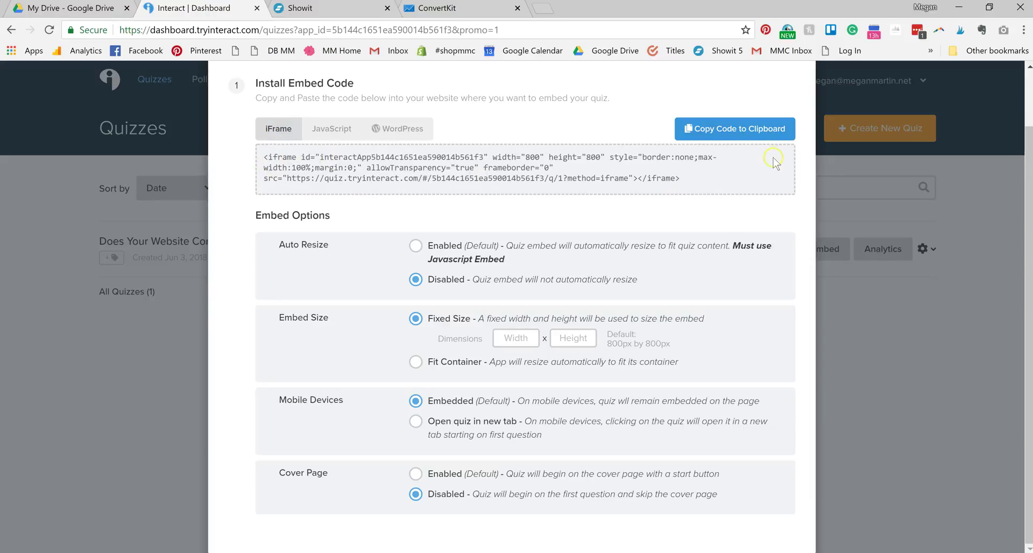
{"action": "left_click", "coordinate": [735, 127]}
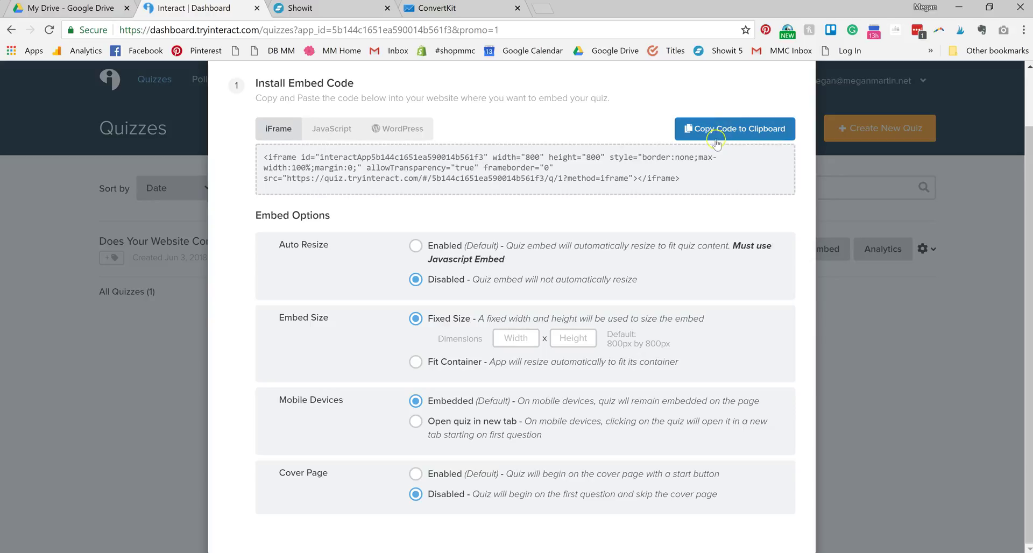
{"action": "left_click", "coordinate": [910, 425]}
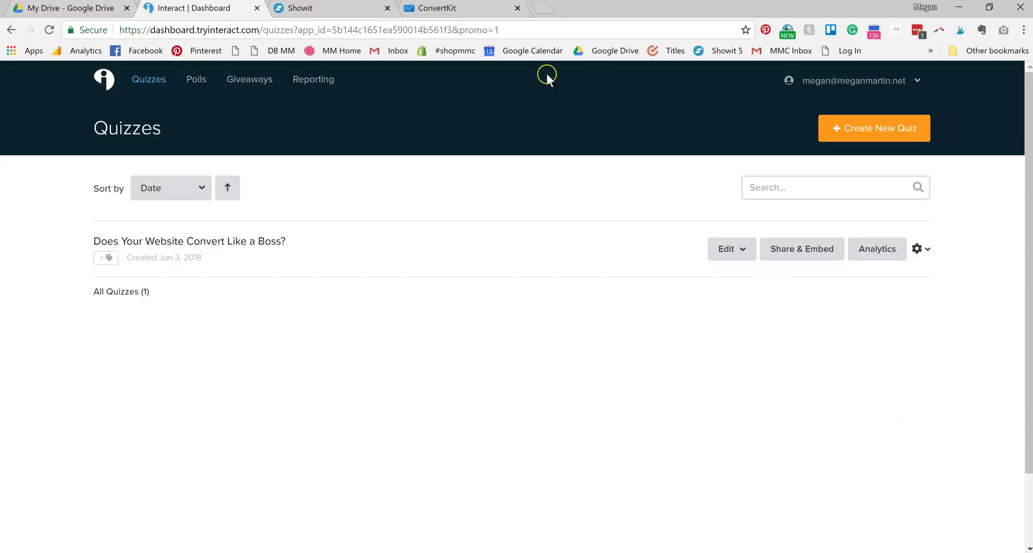
Open the "Does Your Website Convert Like a Boss?" quiz for editing in its Branding & Styling section.
{"action": "left_click", "coordinate": [357, 11]}
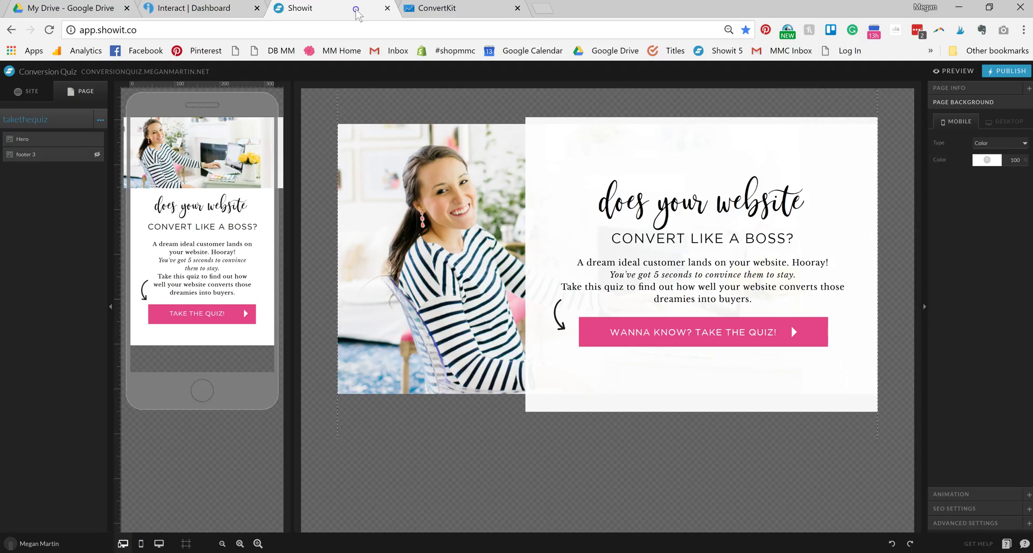
{"action": "left_click", "coordinate": [211, 8]}
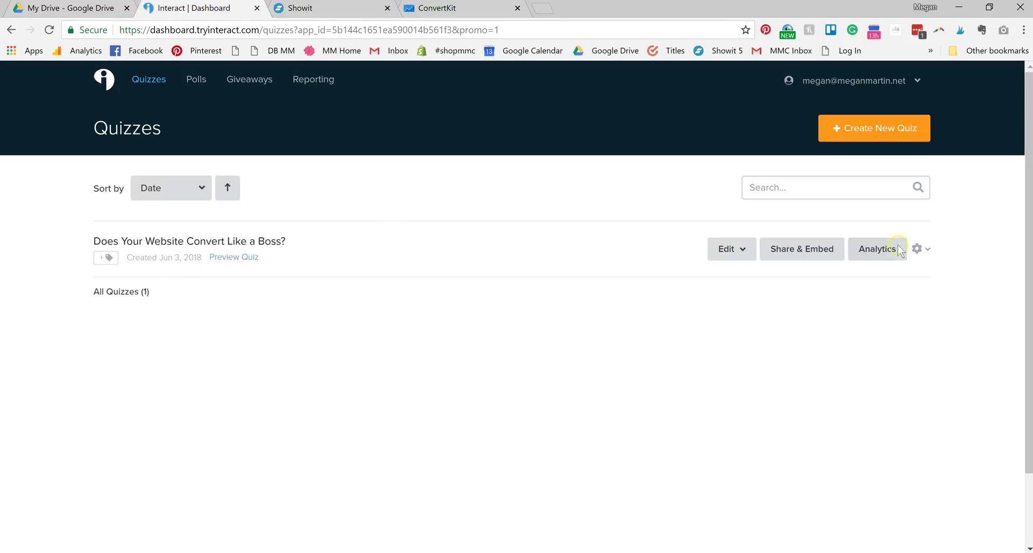
{"action": "left_click", "coordinate": [722, 253]}
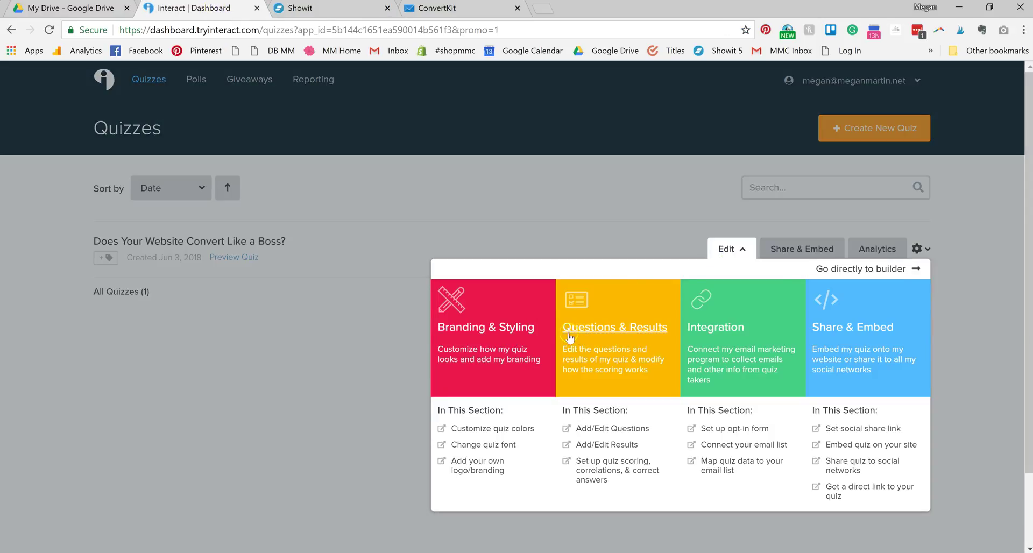
{"action": "left_click", "coordinate": [517, 330]}
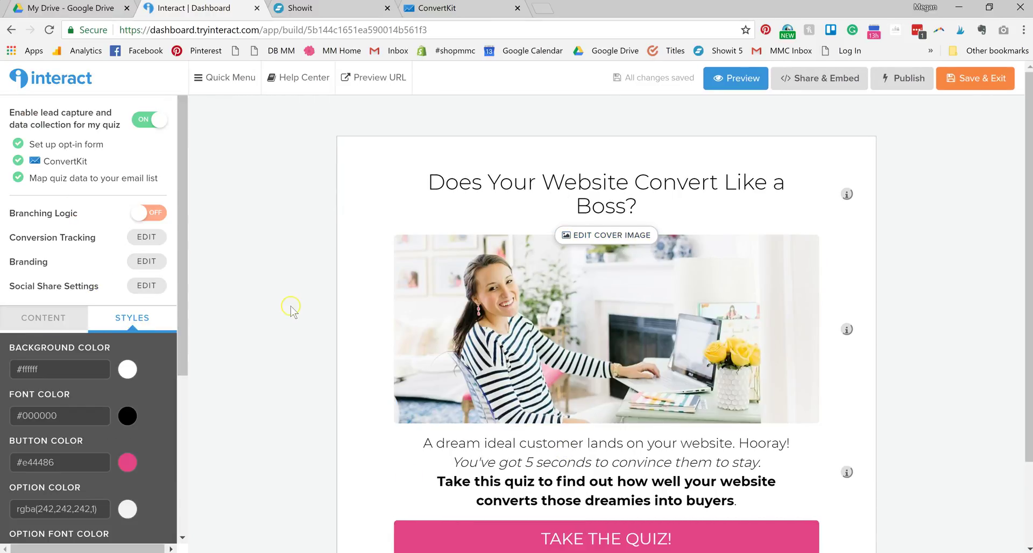
Switch to Showit, view the takethequiz landing page and open the site's quiz page.
{"action": "left_click", "coordinate": [340, 11]}
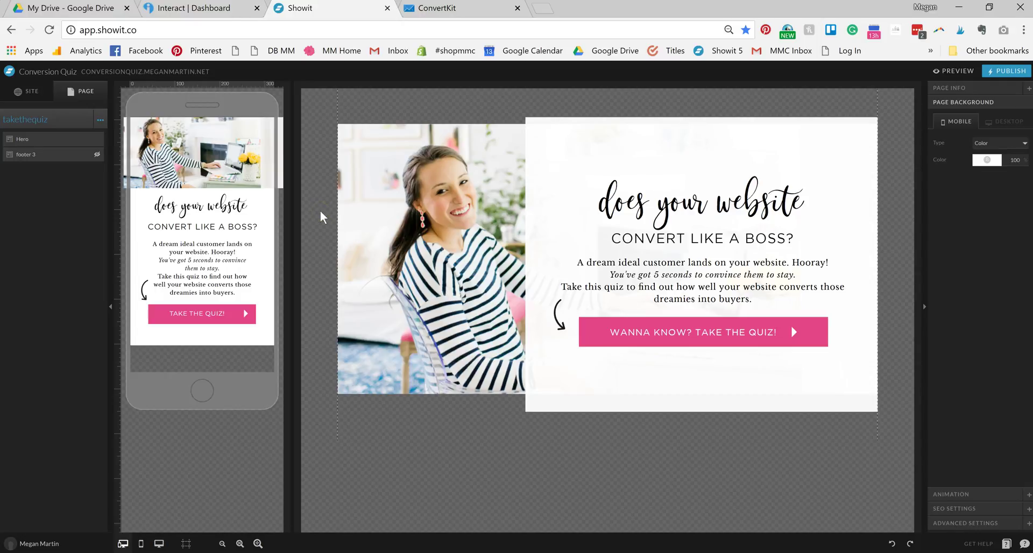
{"action": "left_click", "coordinate": [315, 138]}
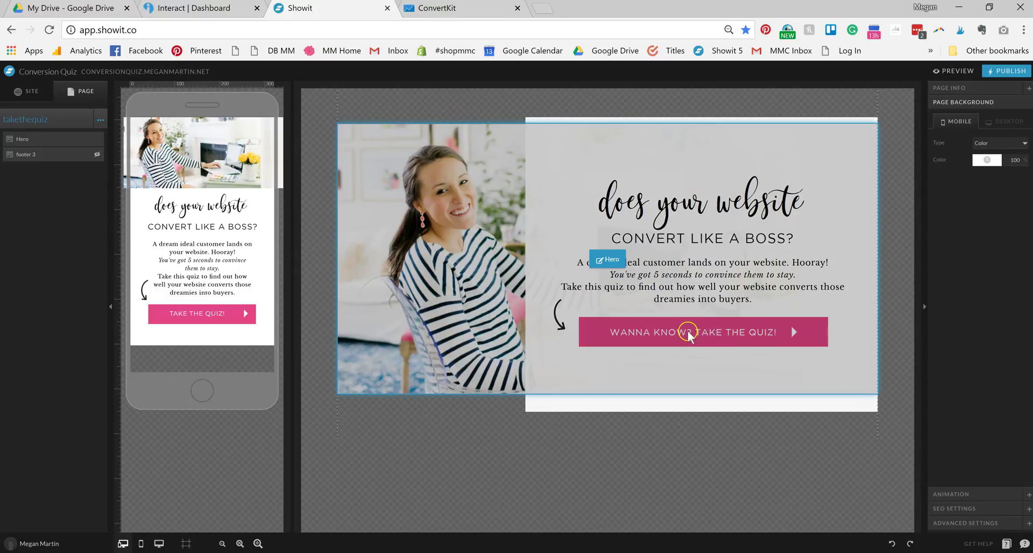
{"action": "left_click", "coordinate": [29, 92]}
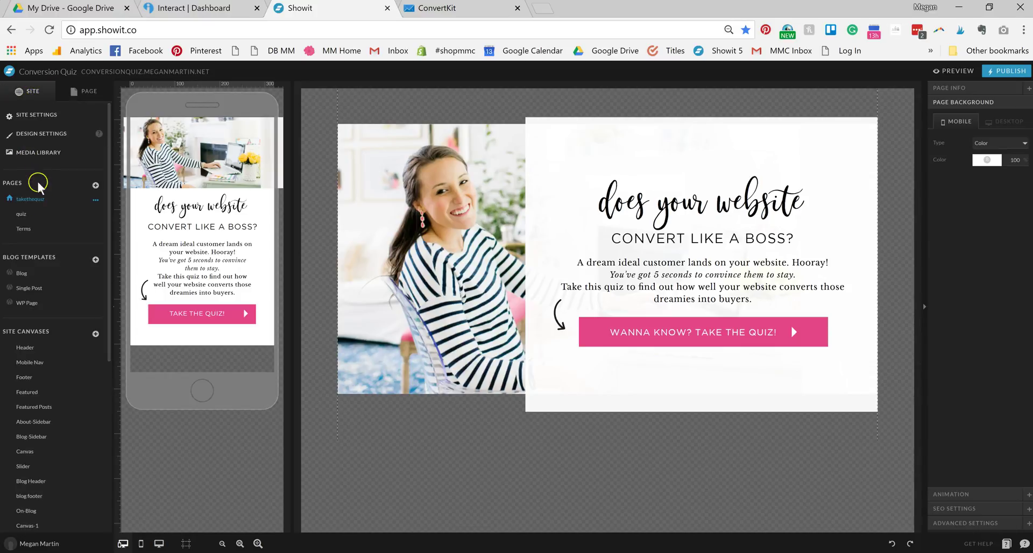
{"action": "left_click", "coordinate": [28, 217]}
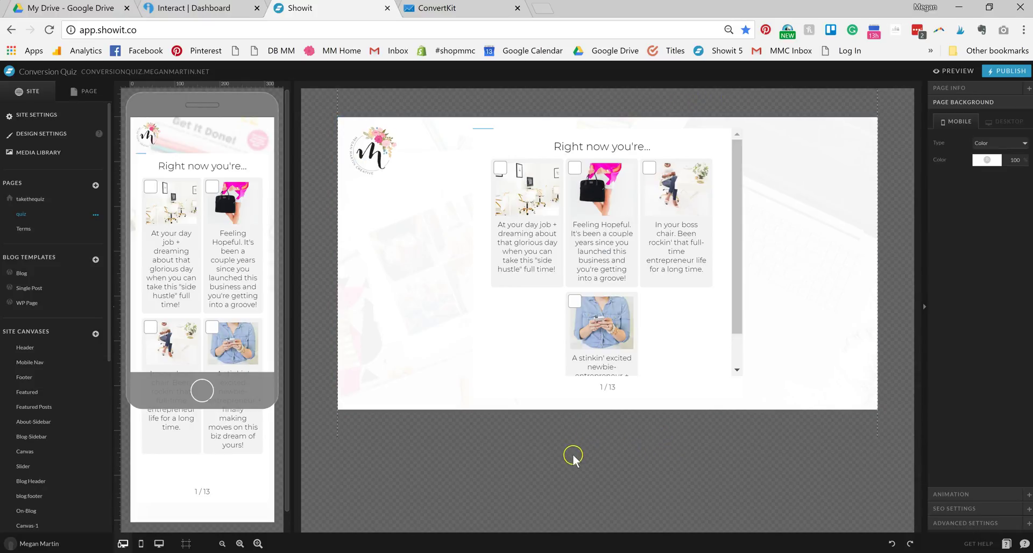
Examine the custom iFrame code of the quiz embed on the desktop canvas, closing the code window without changes.
{"action": "left_click", "coordinate": [639, 213]}
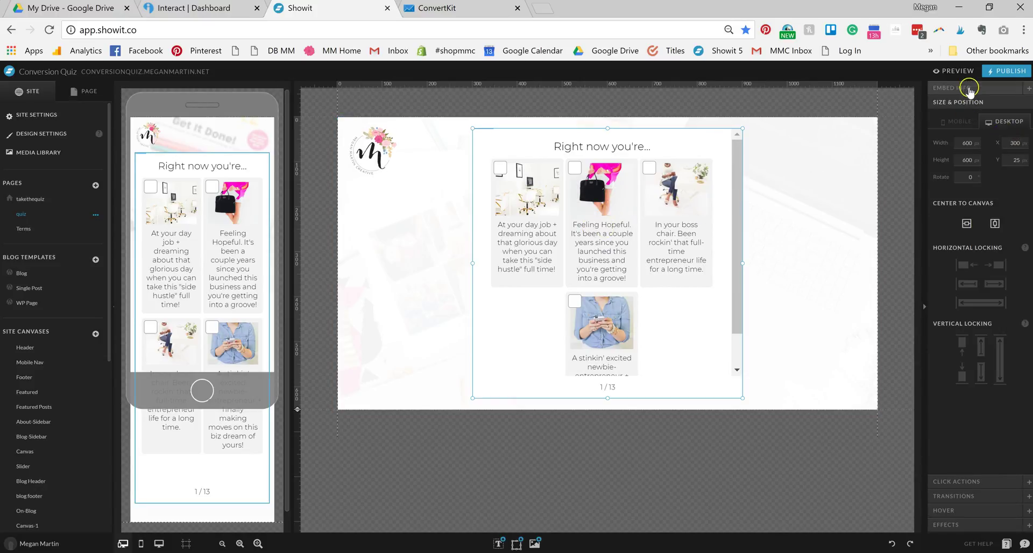
{"action": "left_click", "coordinate": [961, 90]}
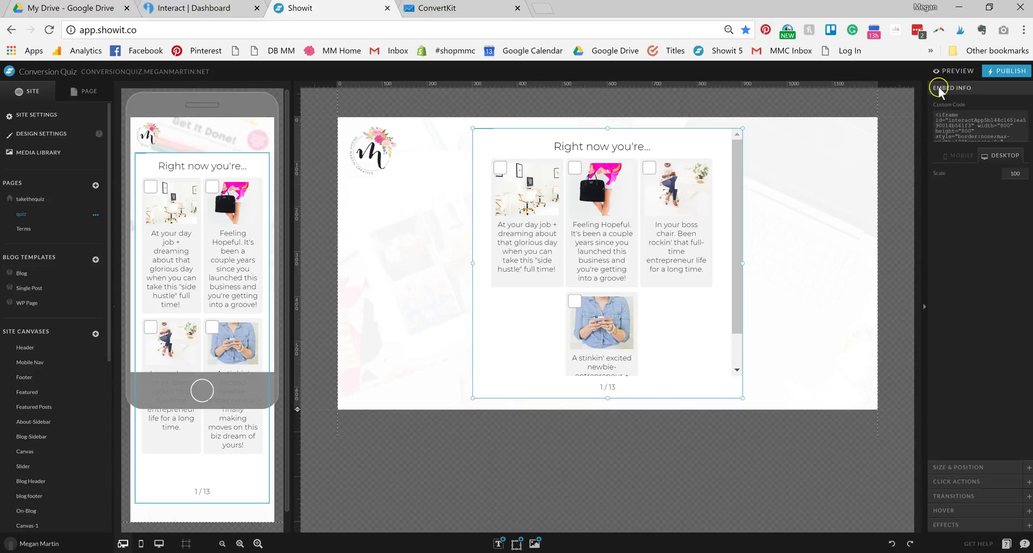
{"action": "left_click", "coordinate": [951, 132]}
{"action": "left_click", "coordinate": [951, 132]}
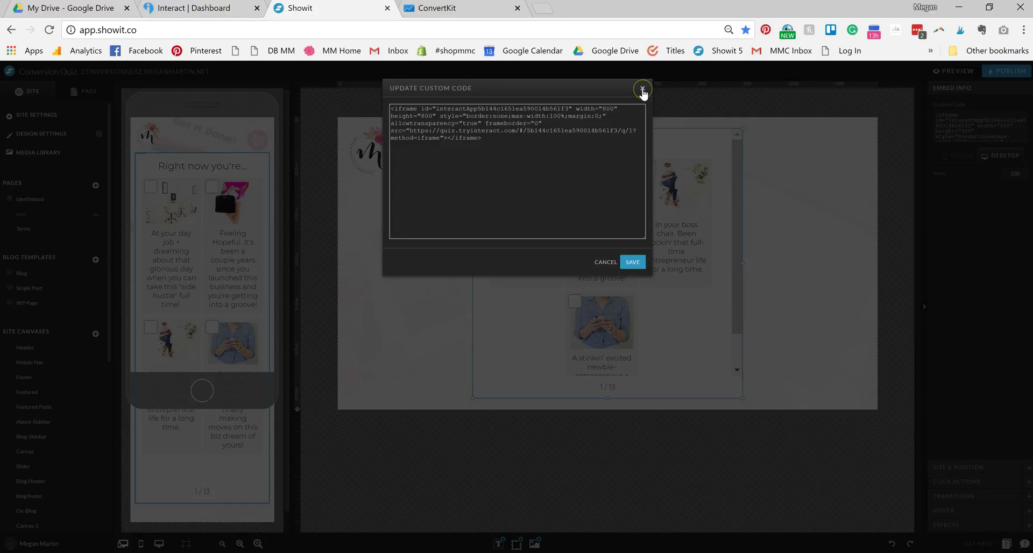
{"action": "left_click", "coordinate": [643, 89]}
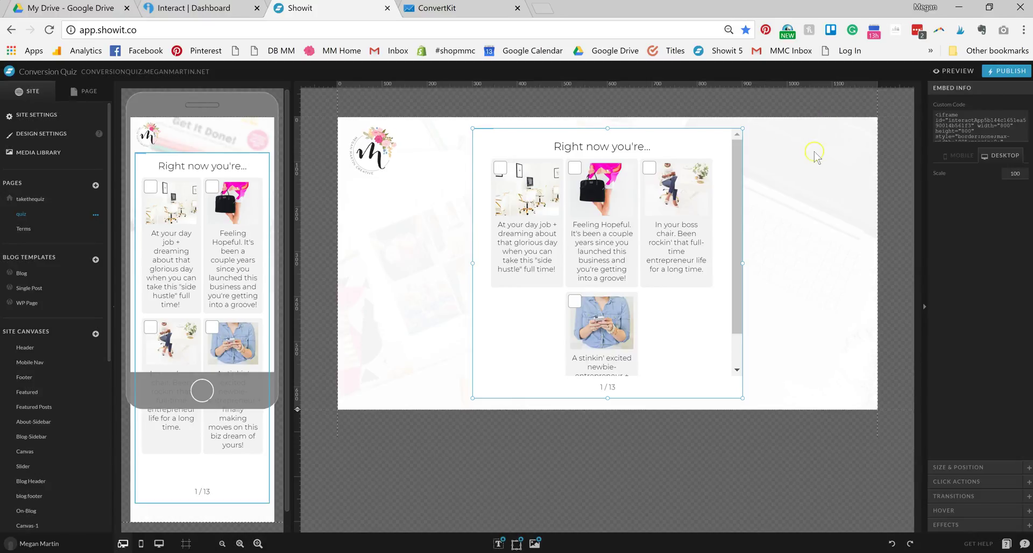
{"action": "left_click", "coordinate": [824, 165]}
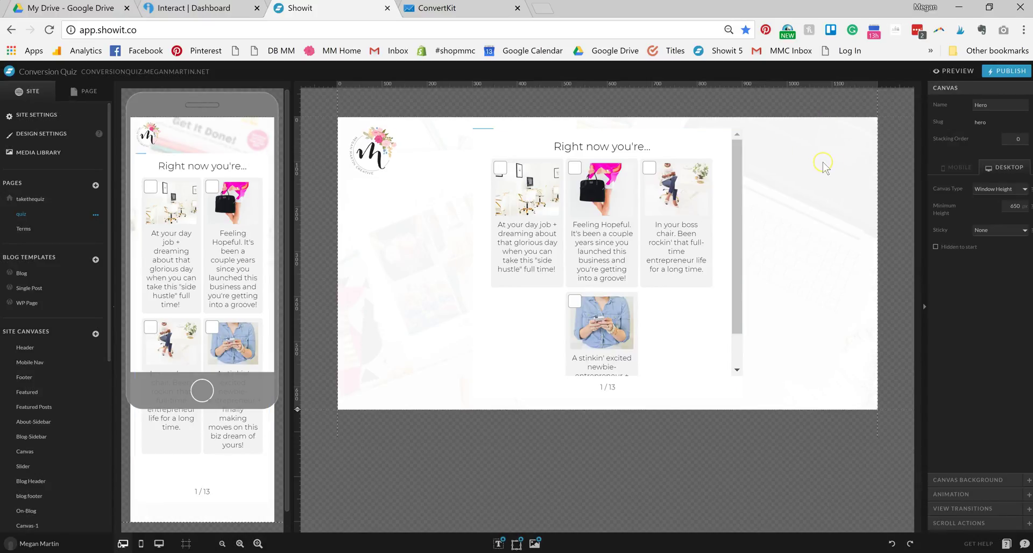
Switch back to Interact, browse its Help Center article collections and return to the quiz builder.
{"action": "left_click", "coordinate": [191, 13]}
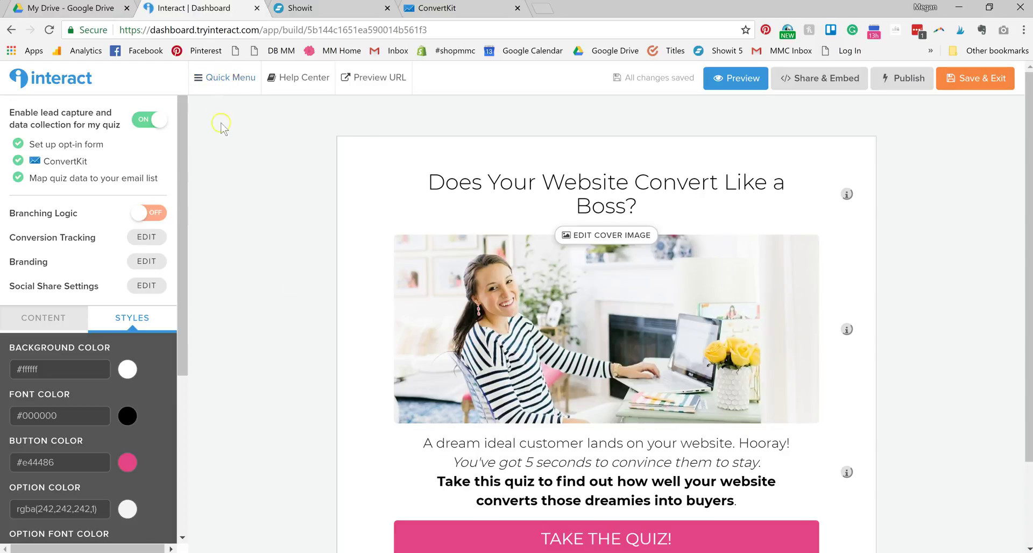
{"action": "left_click", "coordinate": [293, 78]}
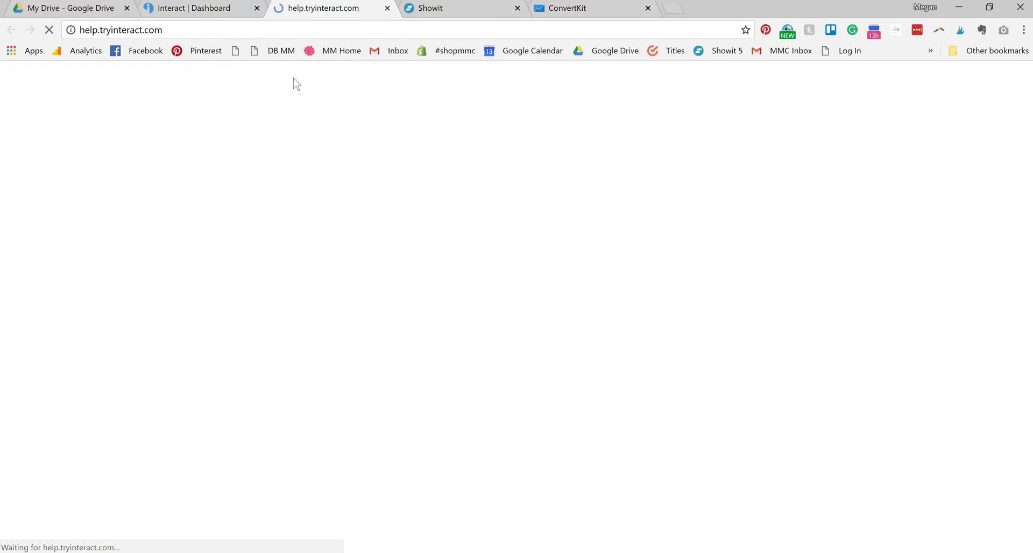
{"action": "scroll", "coordinate": [105, 314], "scroll_direction": "down", "scroll_amount": 3}
{"action": "scroll", "coordinate": [104, 313], "scroll_direction": "up", "scroll_amount": 3}
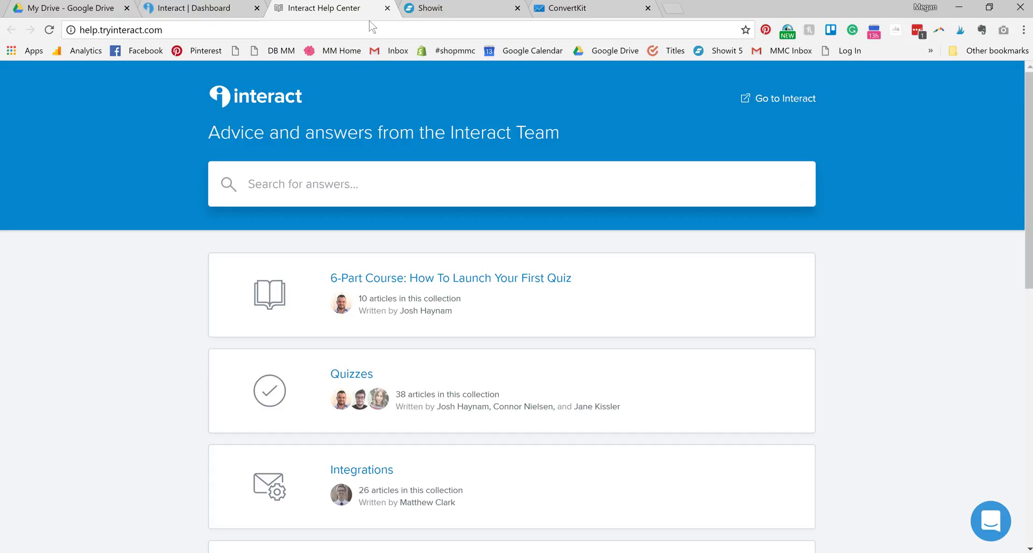
{"action": "left_click", "coordinate": [200, 12]}
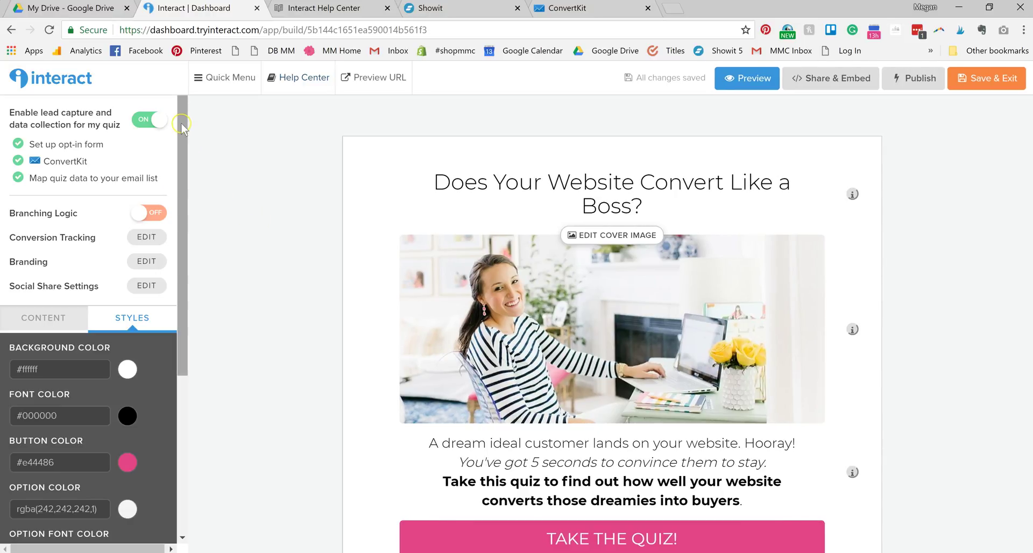
{"action": "left_click", "coordinate": [248, 190]}
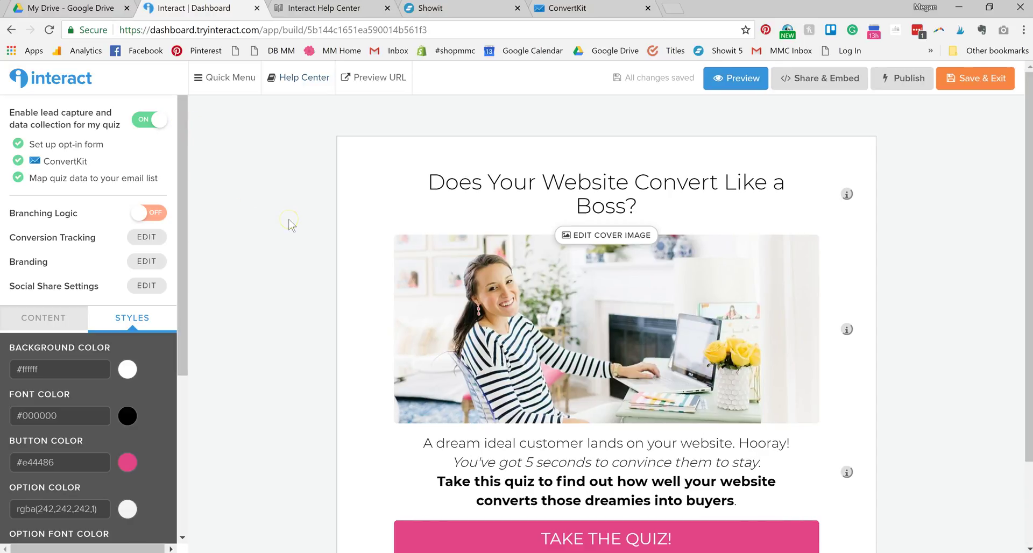